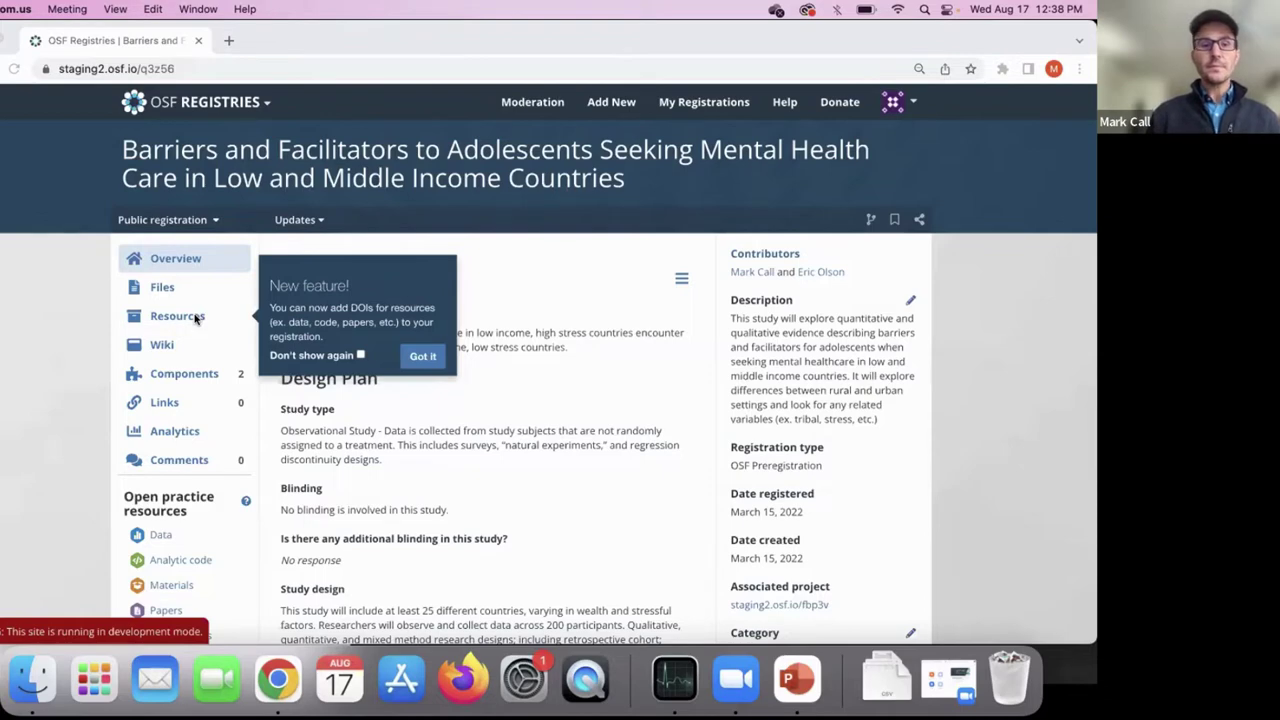
- Dismiss the new-feature notice about resource DOIs and open the registration's Resources page
left_click(426, 360)
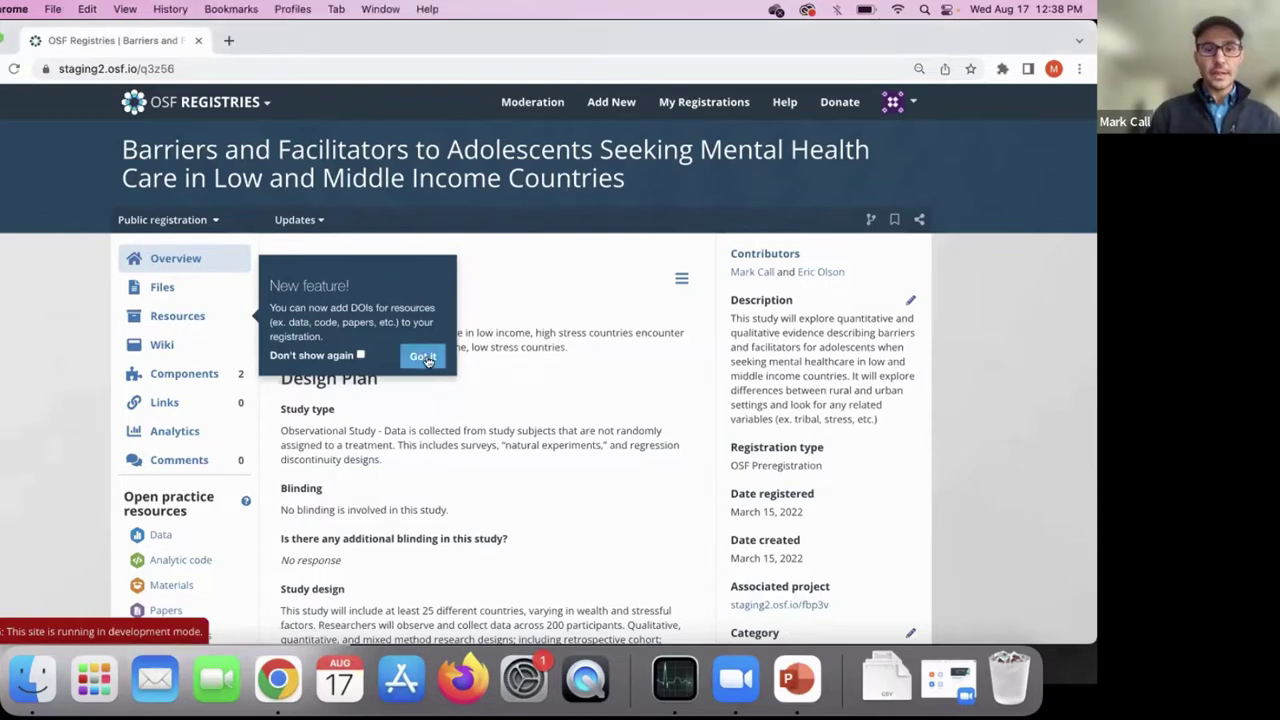
left_click(424, 359)
left_click(195, 320)
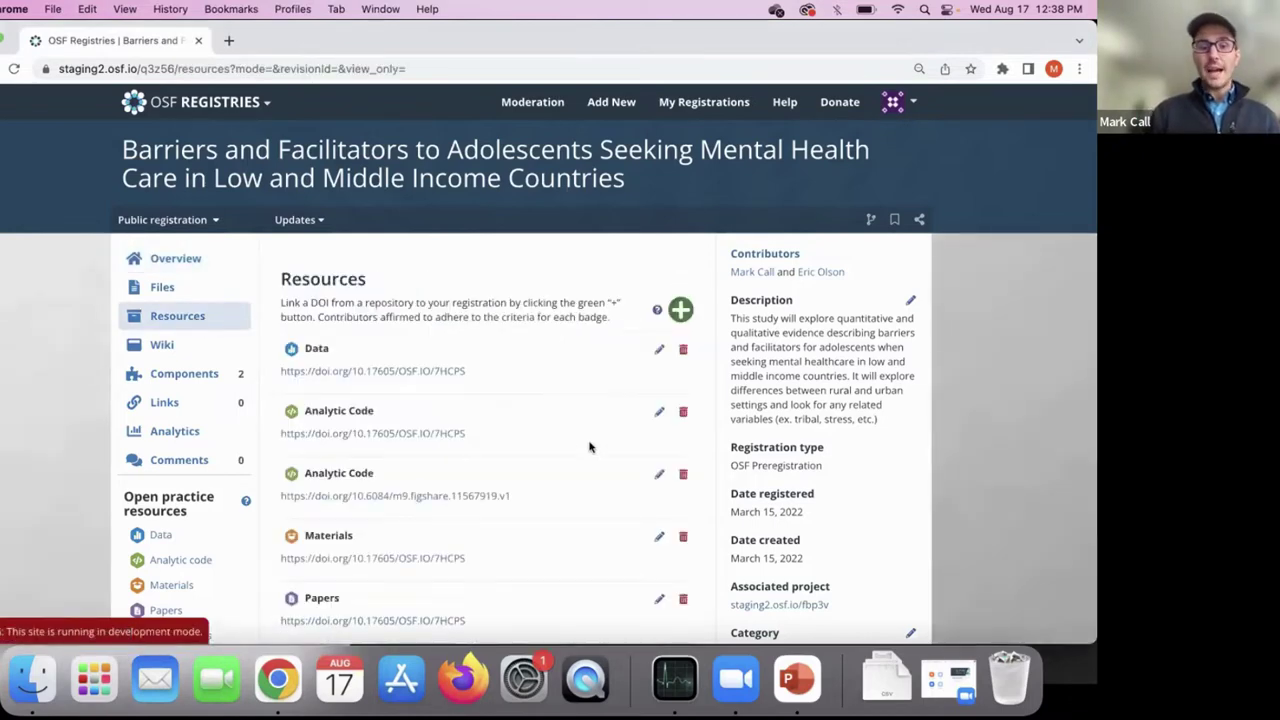
scroll(590, 447, "down", 3)
scroll(590, 447, "up", 2)
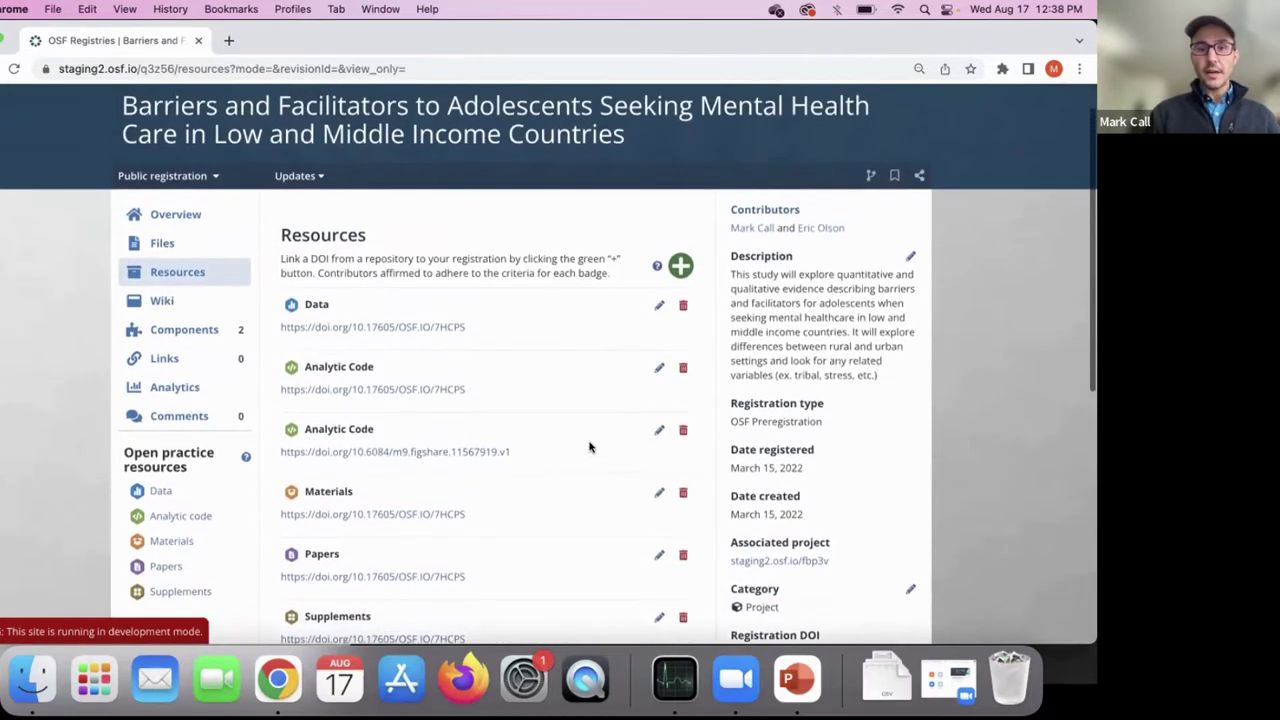
- Start adding a resource with DOI 10.17605/OSF.IO/9CTQS and the resource type Data
left_click(678, 274)
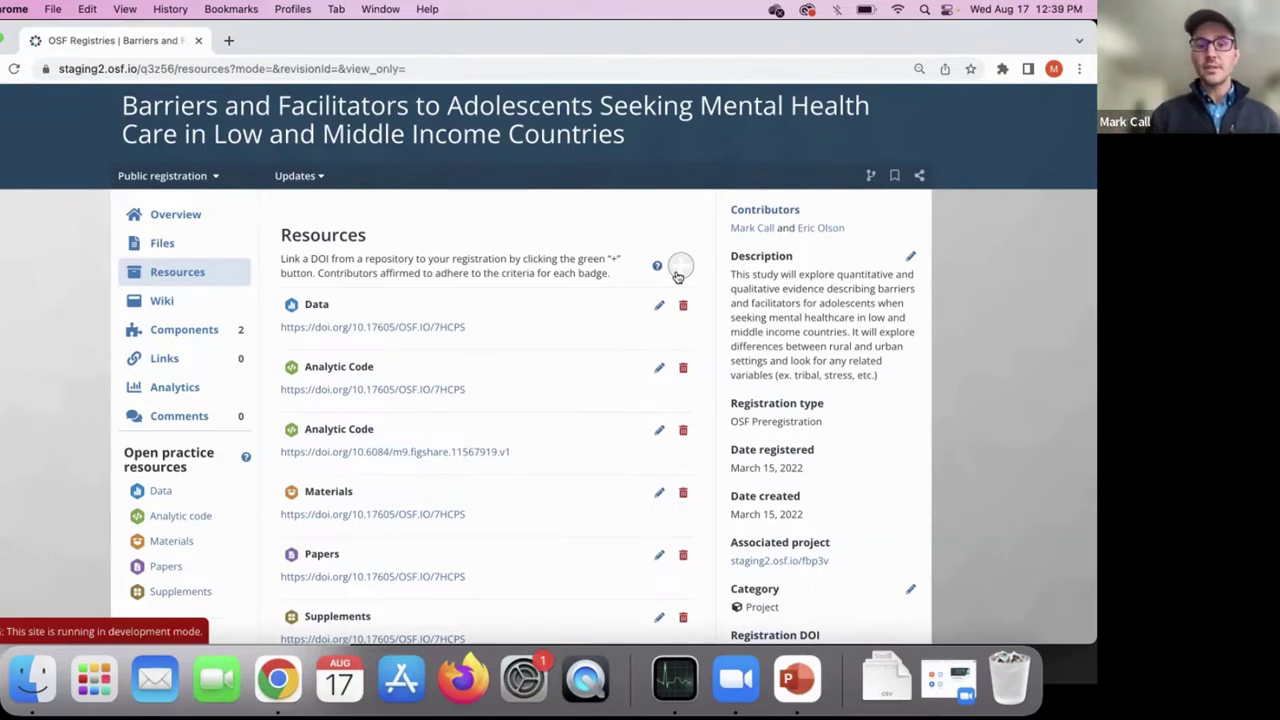
left_click(679, 266)
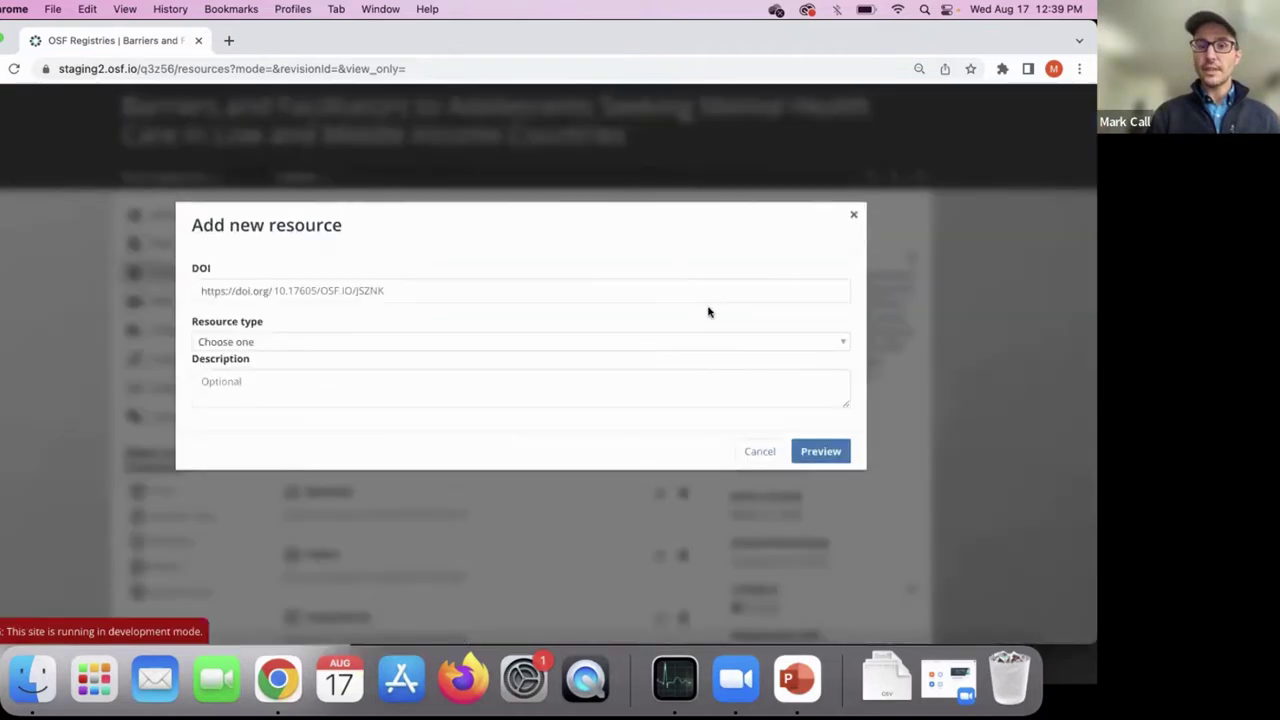
left_click(381, 289)
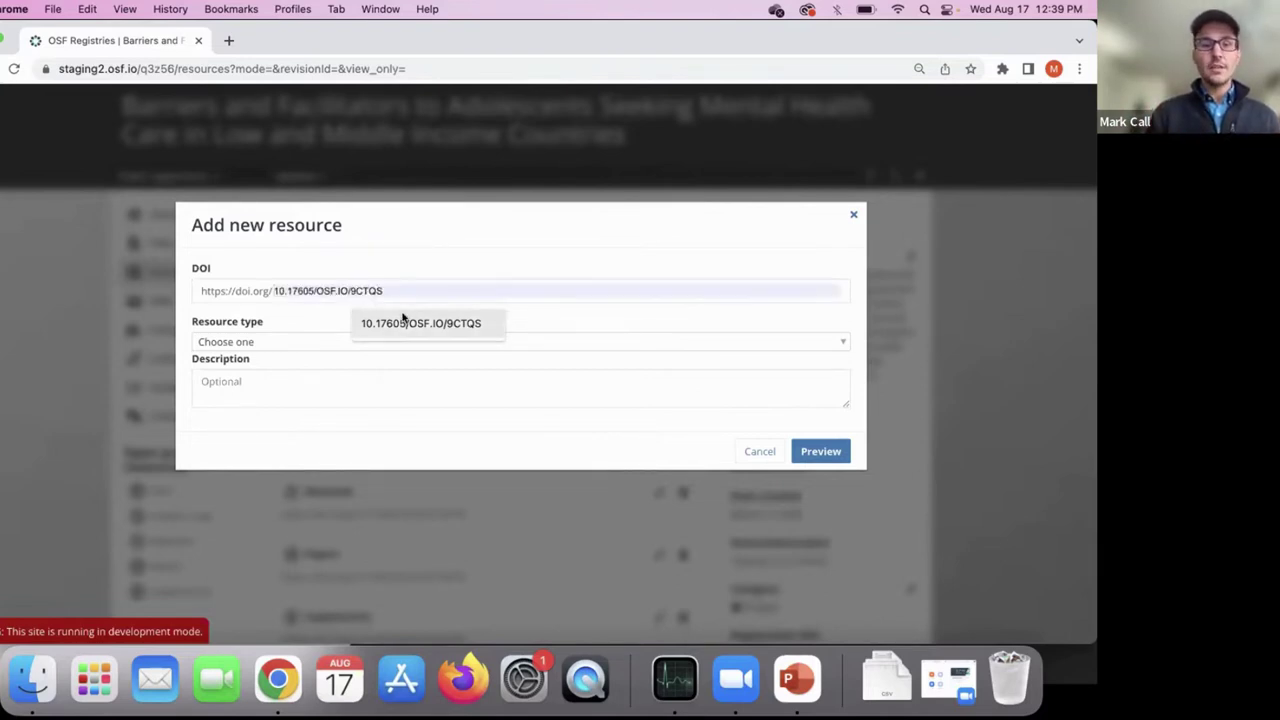
left_click(403, 320)
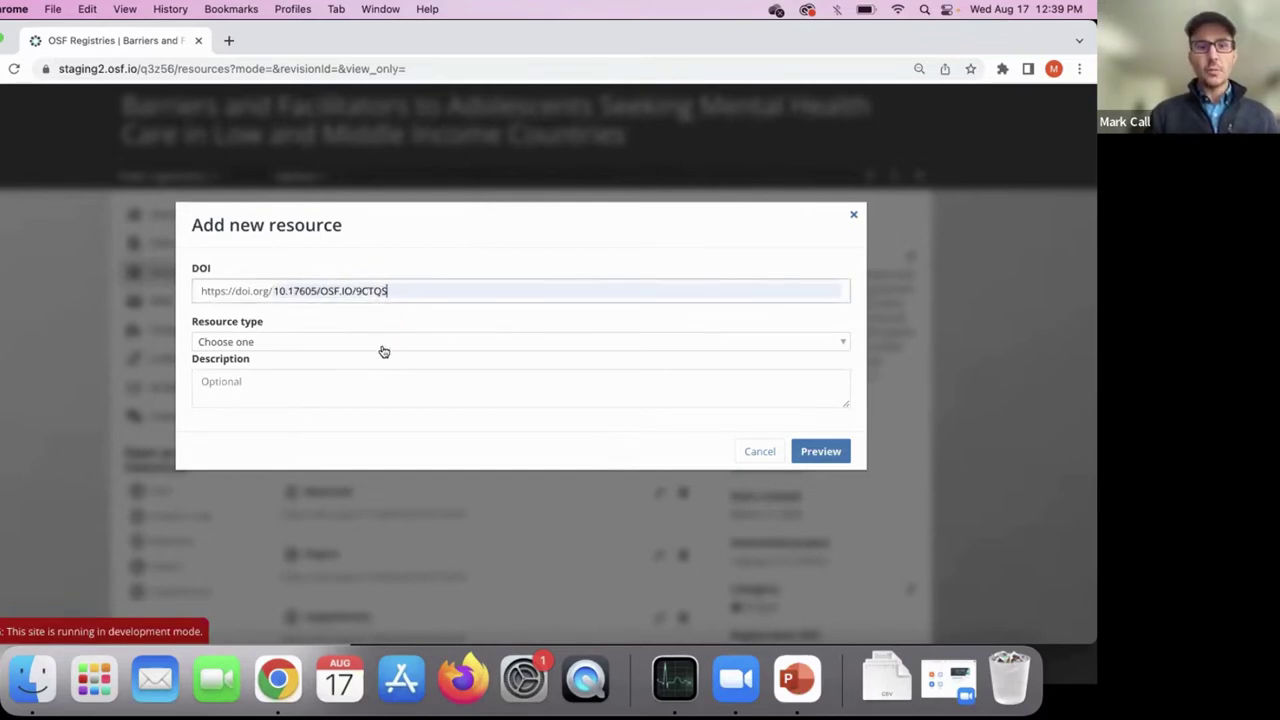
left_click(383, 344)
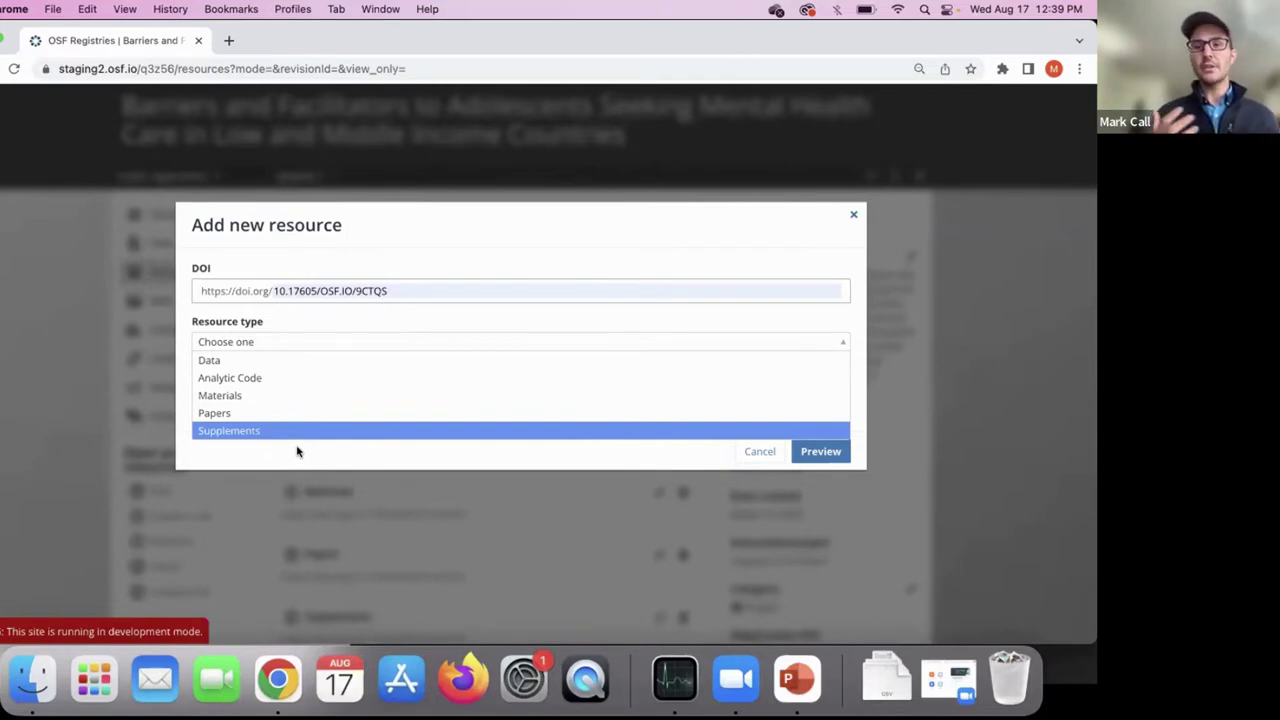
left_click(333, 365)
- Describe the resource as "This is an addendum for my previous data.", preview it and add it to the registration
left_click(333, 385)
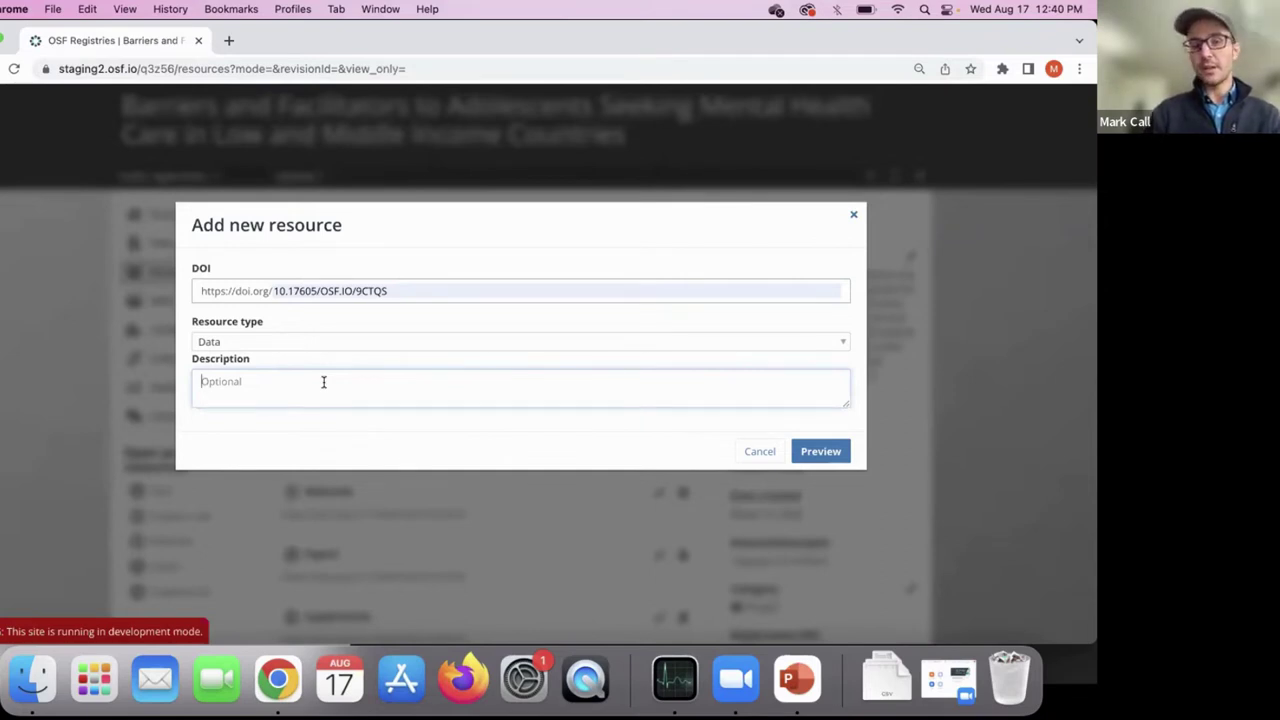
left_click(323, 381)
type("This")
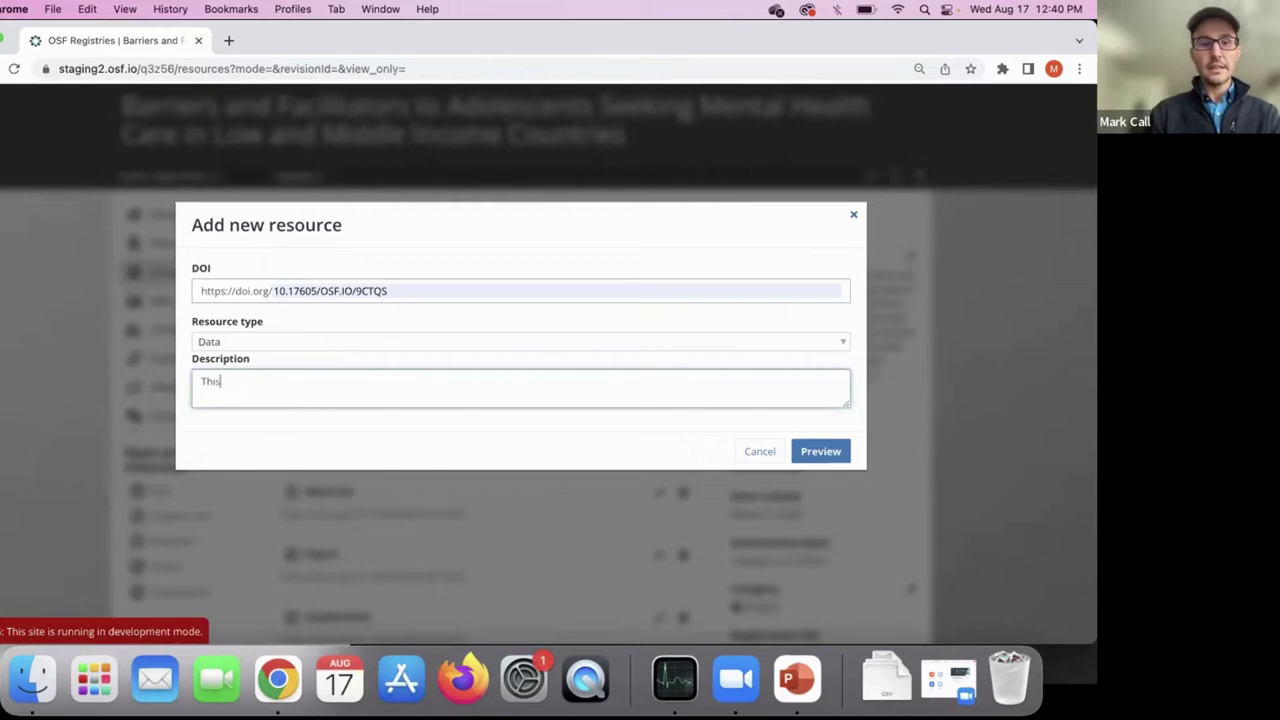
type(" is an add")
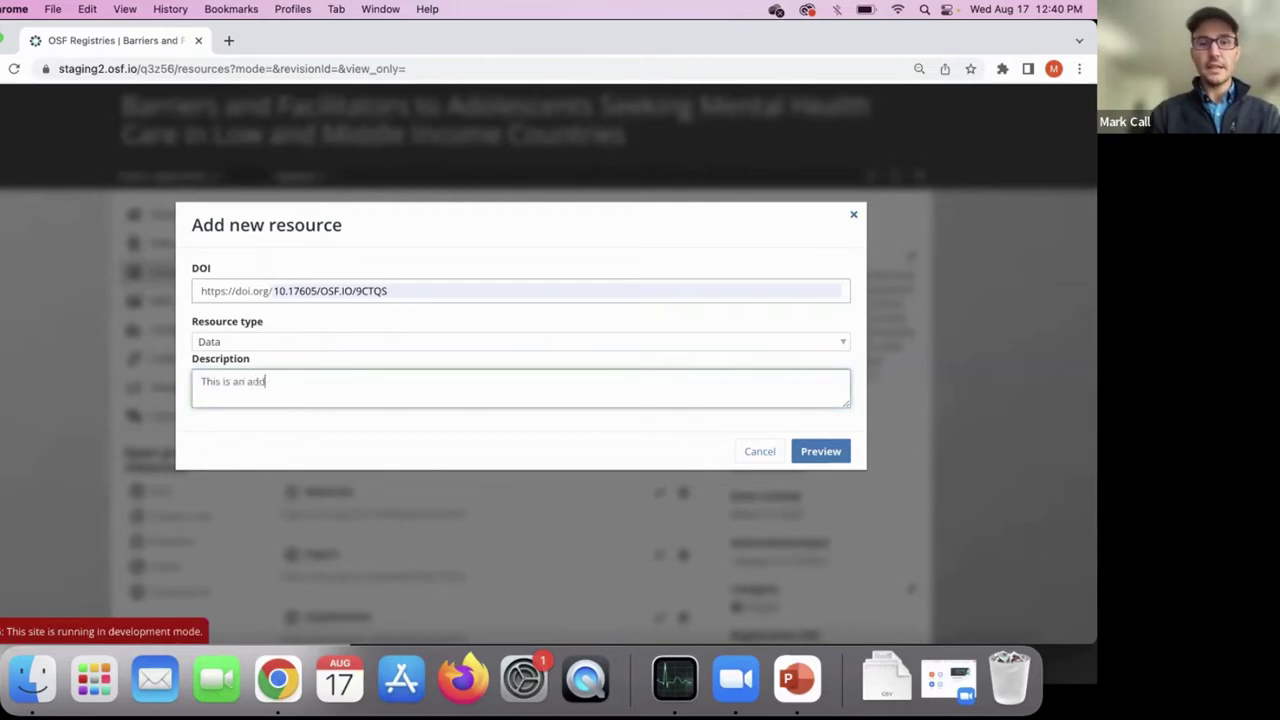
type("endum fo")
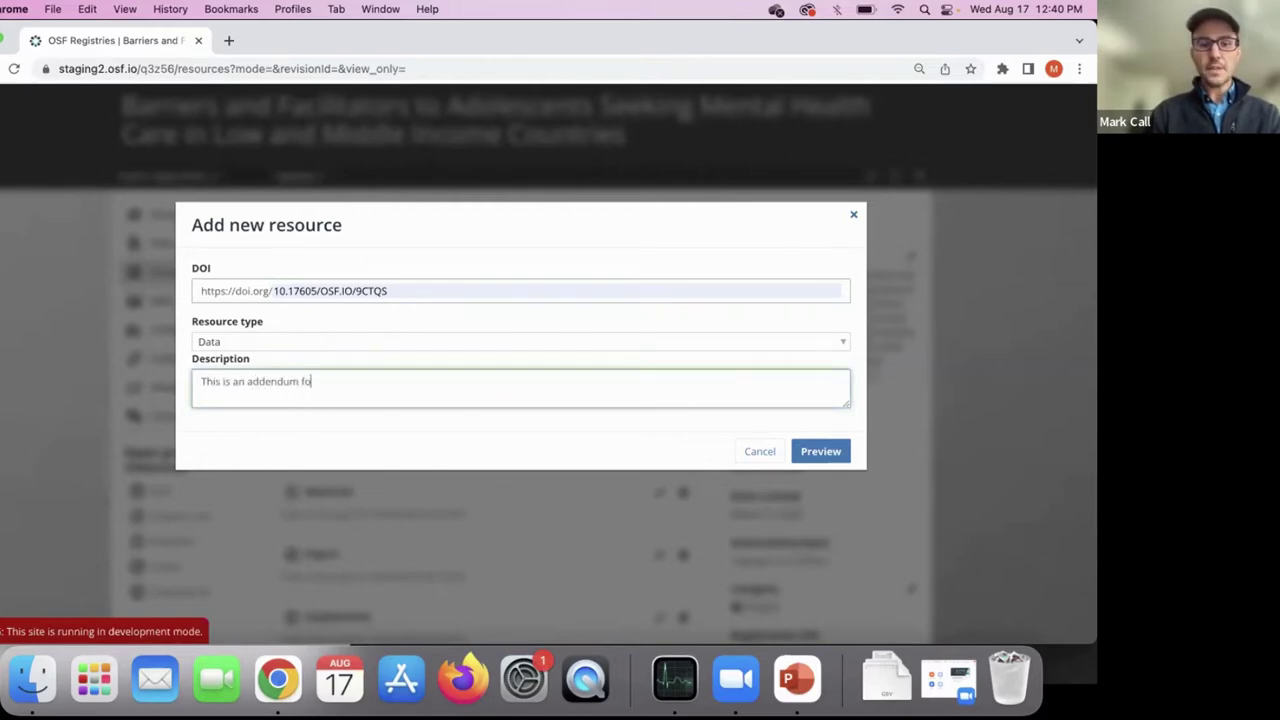
type("r my ")
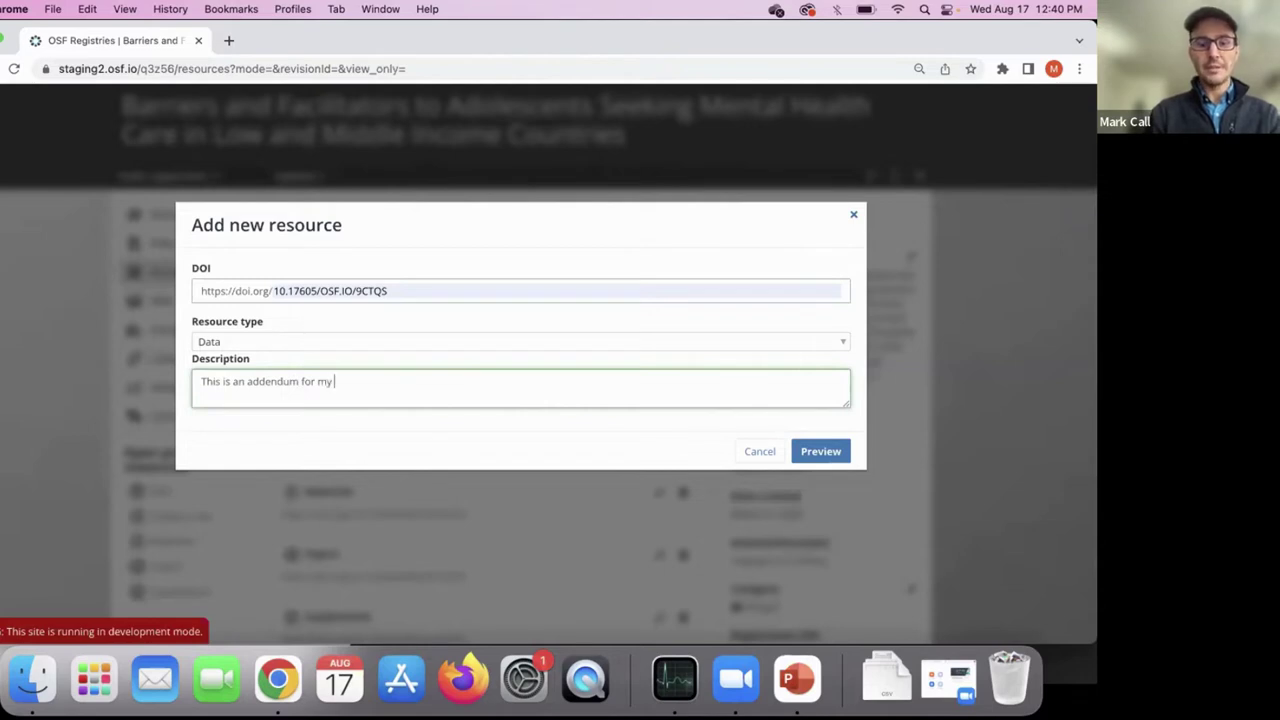
type("previous data.")
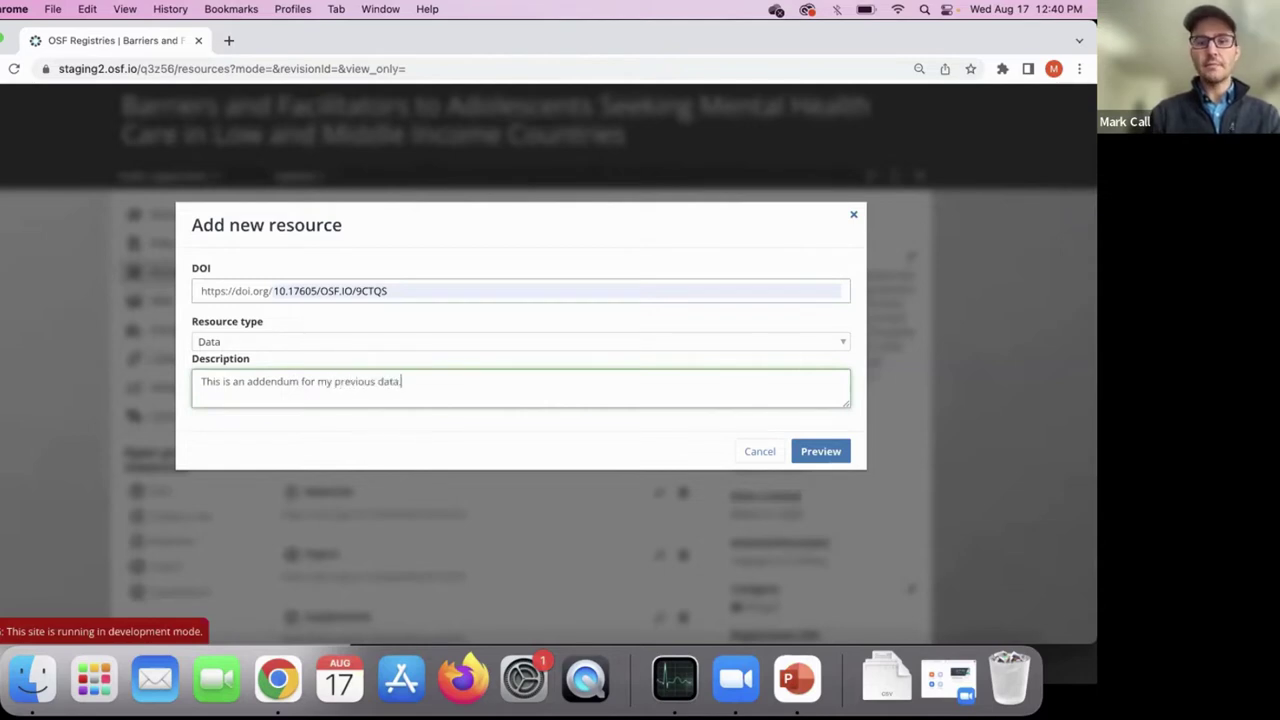
left_click(808, 454)
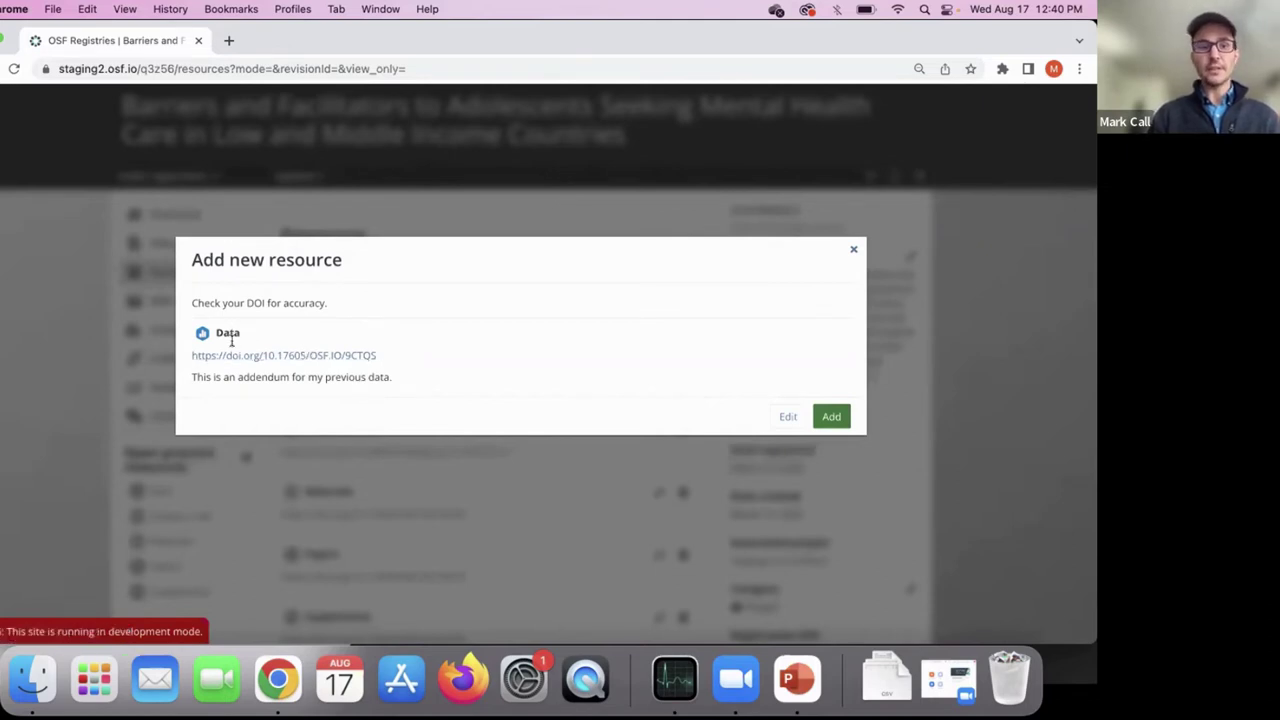
left_click(831, 416)
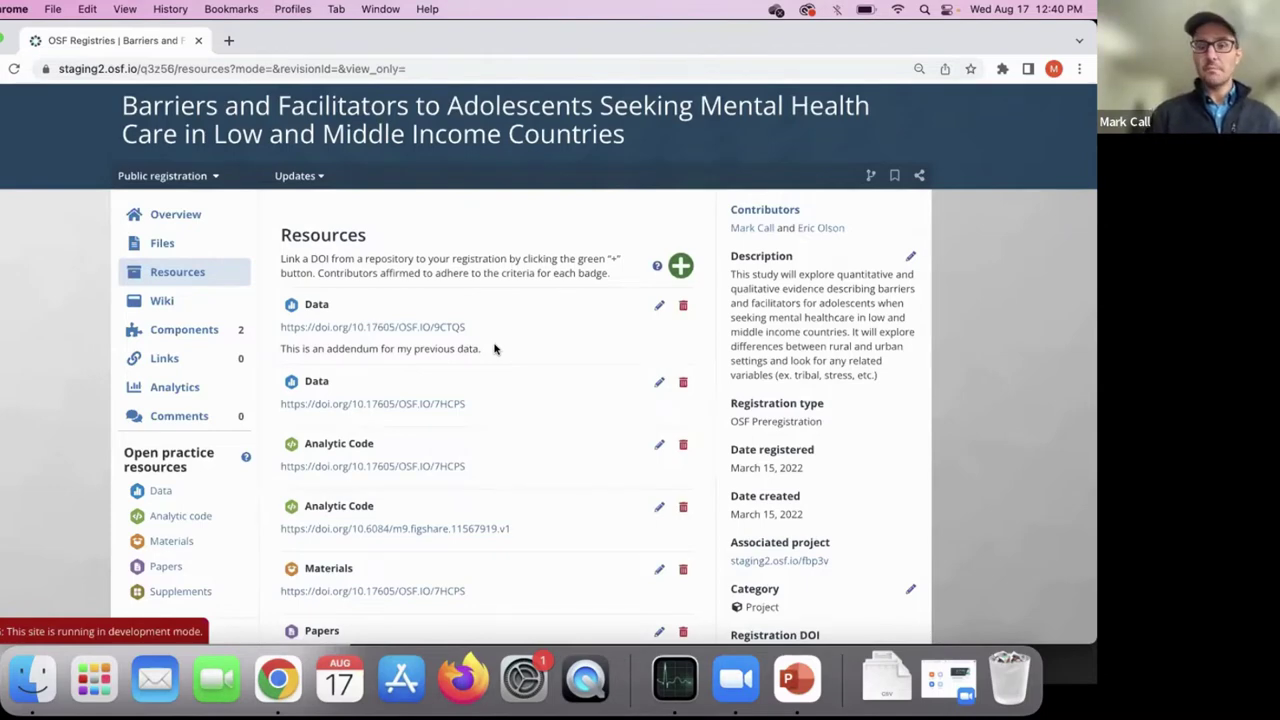
- Open the addendum Data resource for editing, cancel without changes, and delete that resource from the registration
left_click(660, 308)
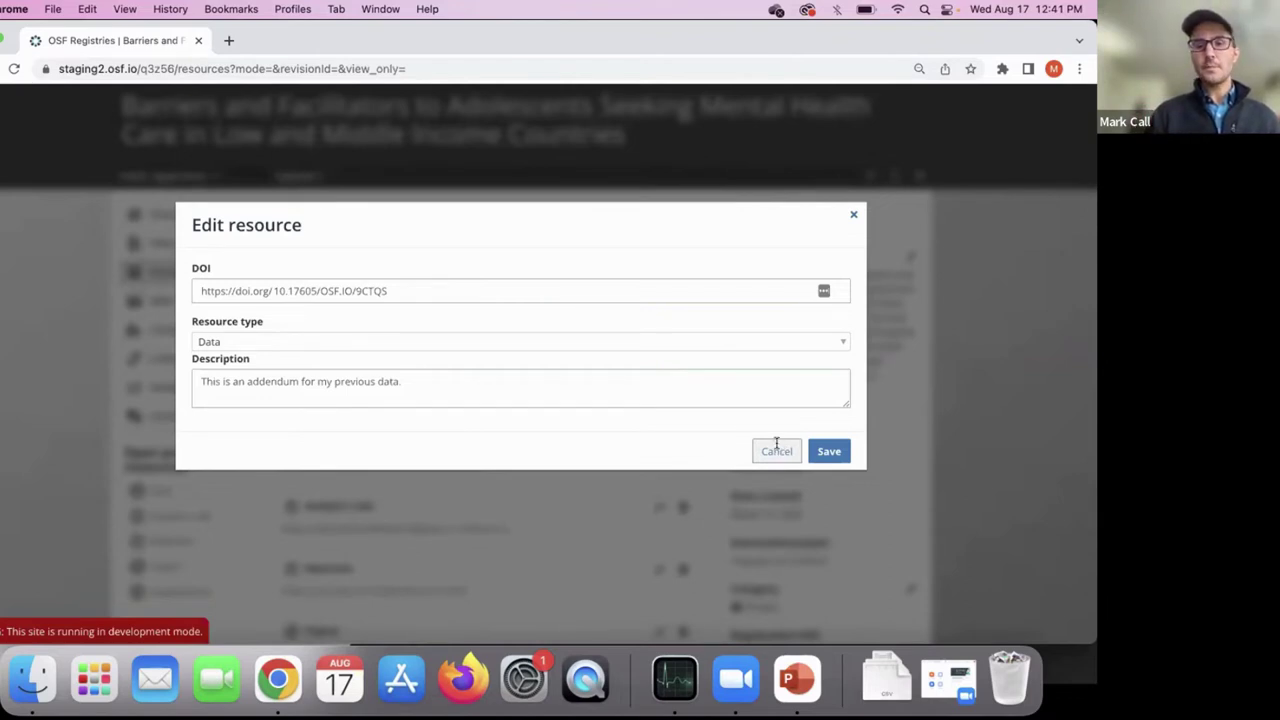
left_click(778, 450)
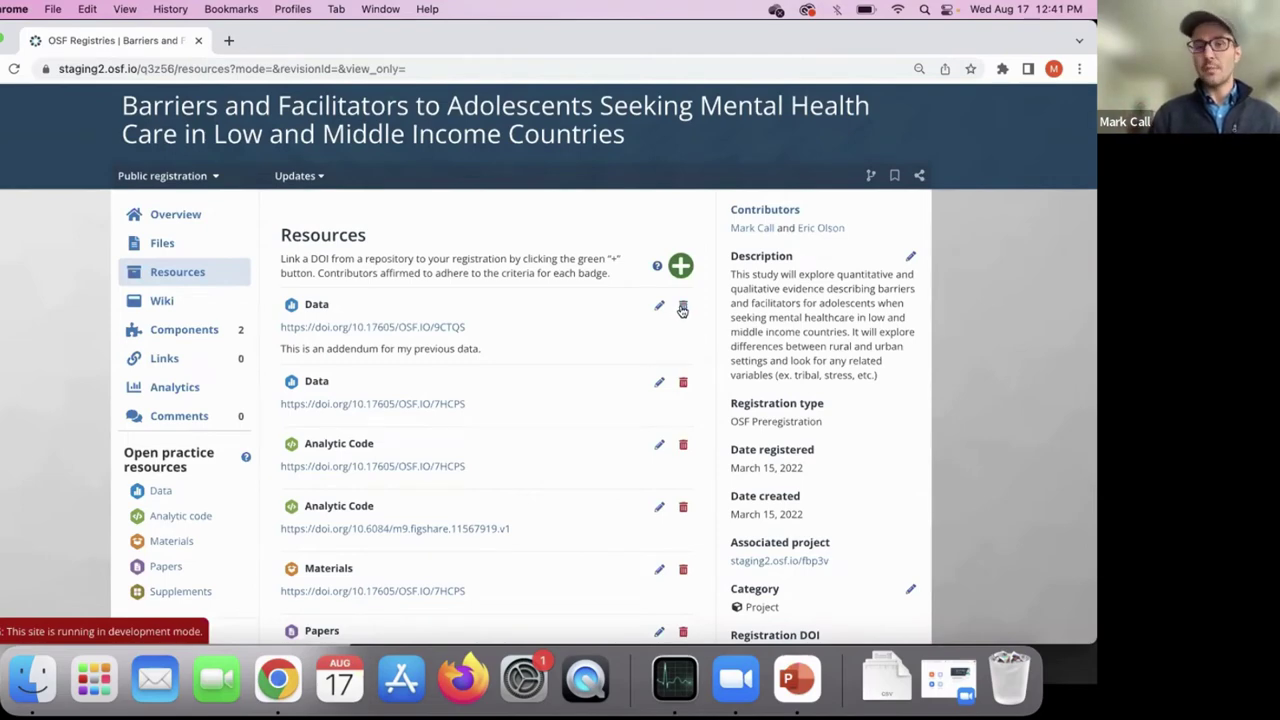
left_click(682, 308)
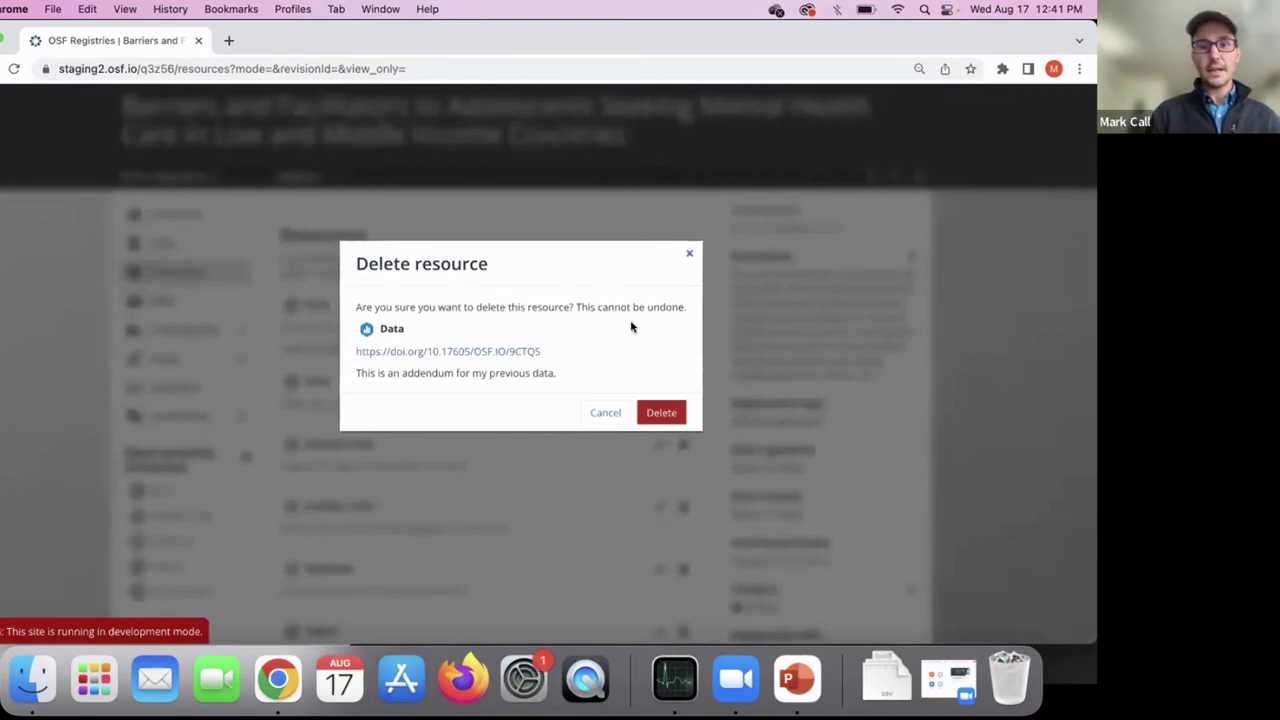
left_click(660, 413)
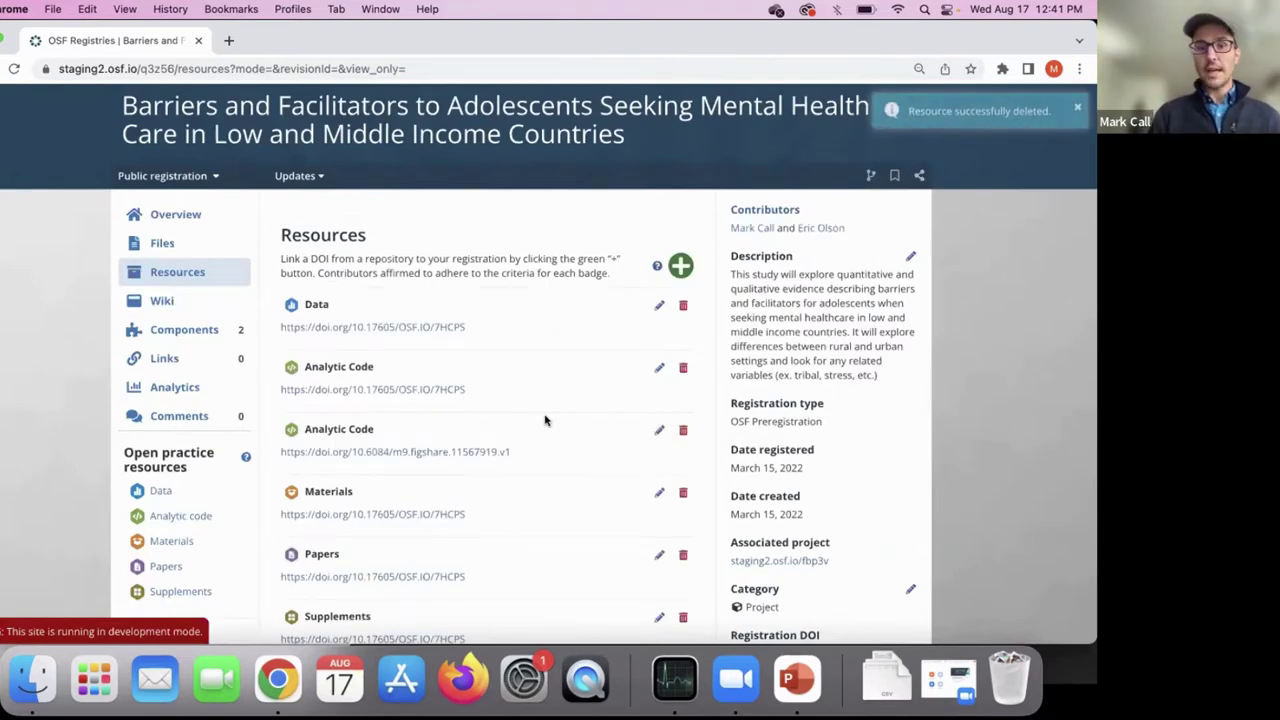
- Review the registration's resource list, from Data to Supplements, alongside its open practice badges
scroll(545, 420, "down", 2)
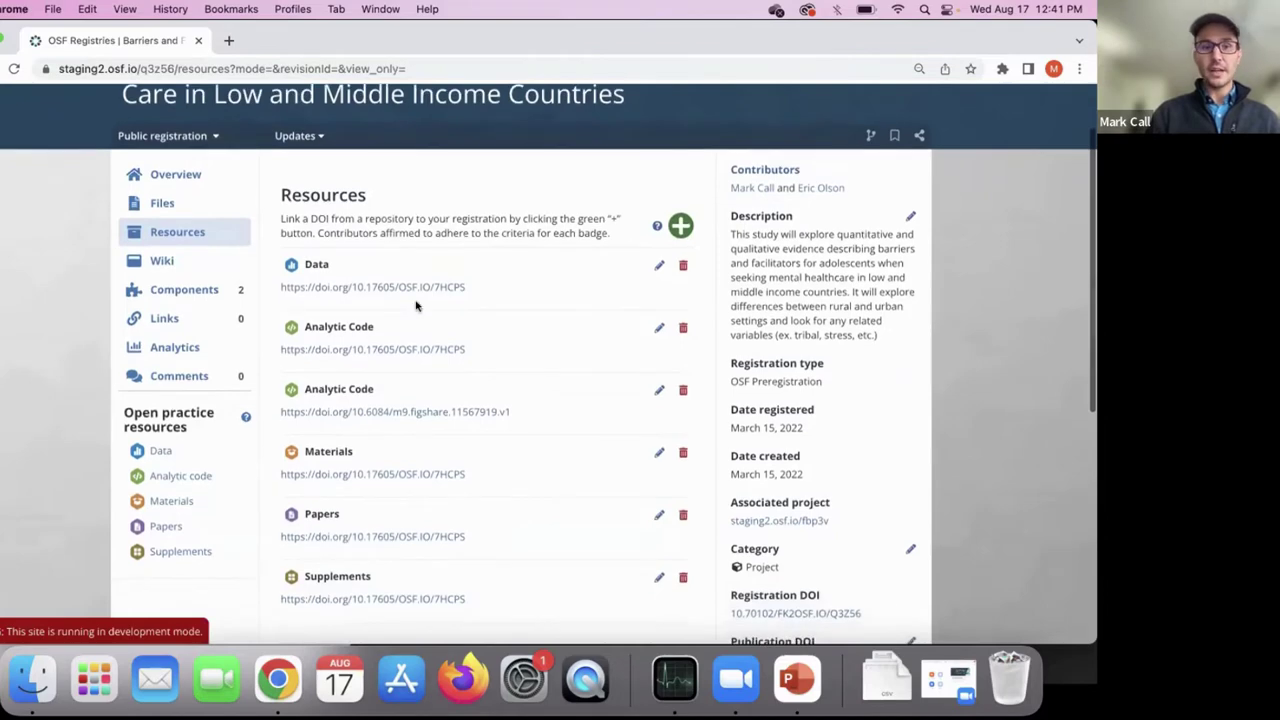
scroll(473, 370, "down", 1)
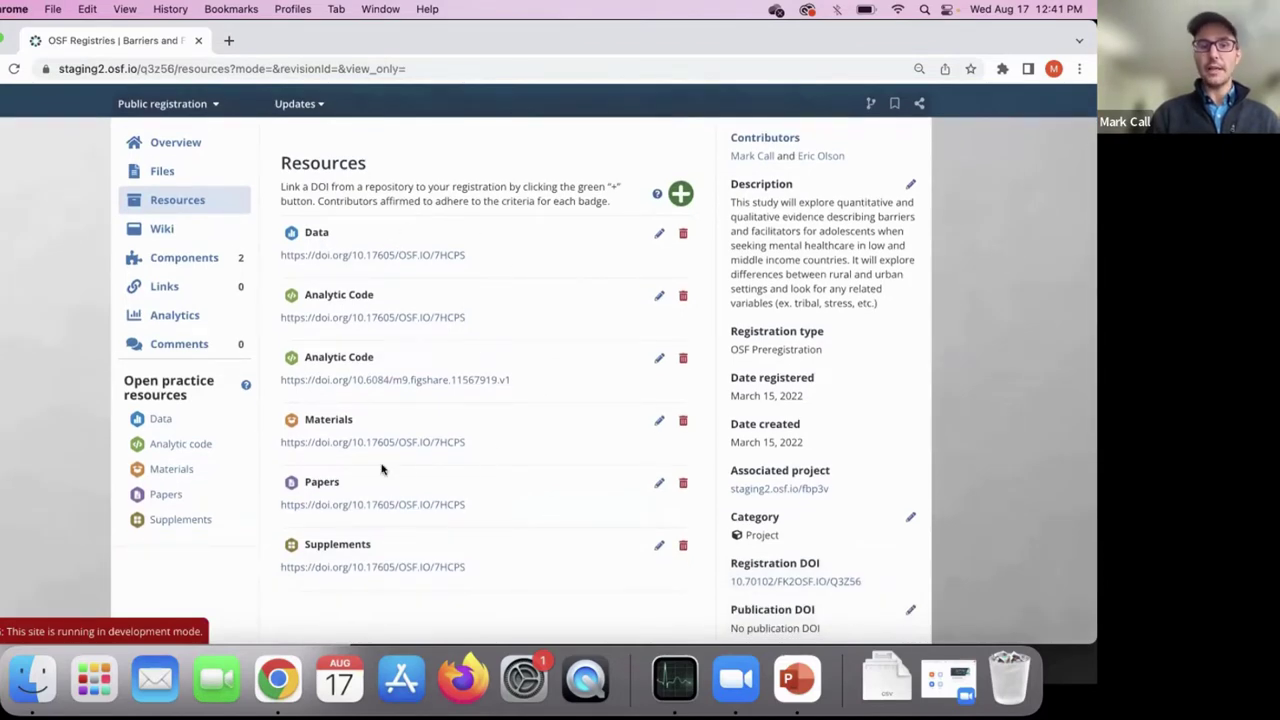
scroll(405, 377, "up", 2)
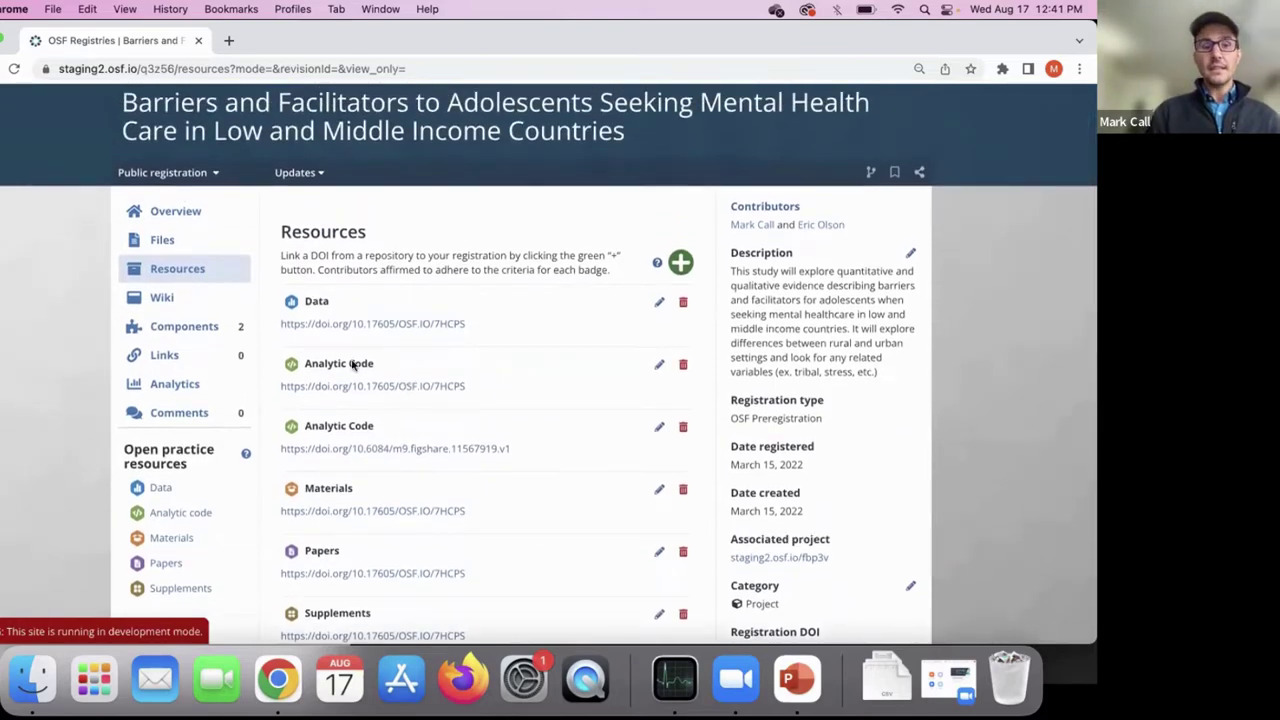
scroll(278, 375, "down", 1)
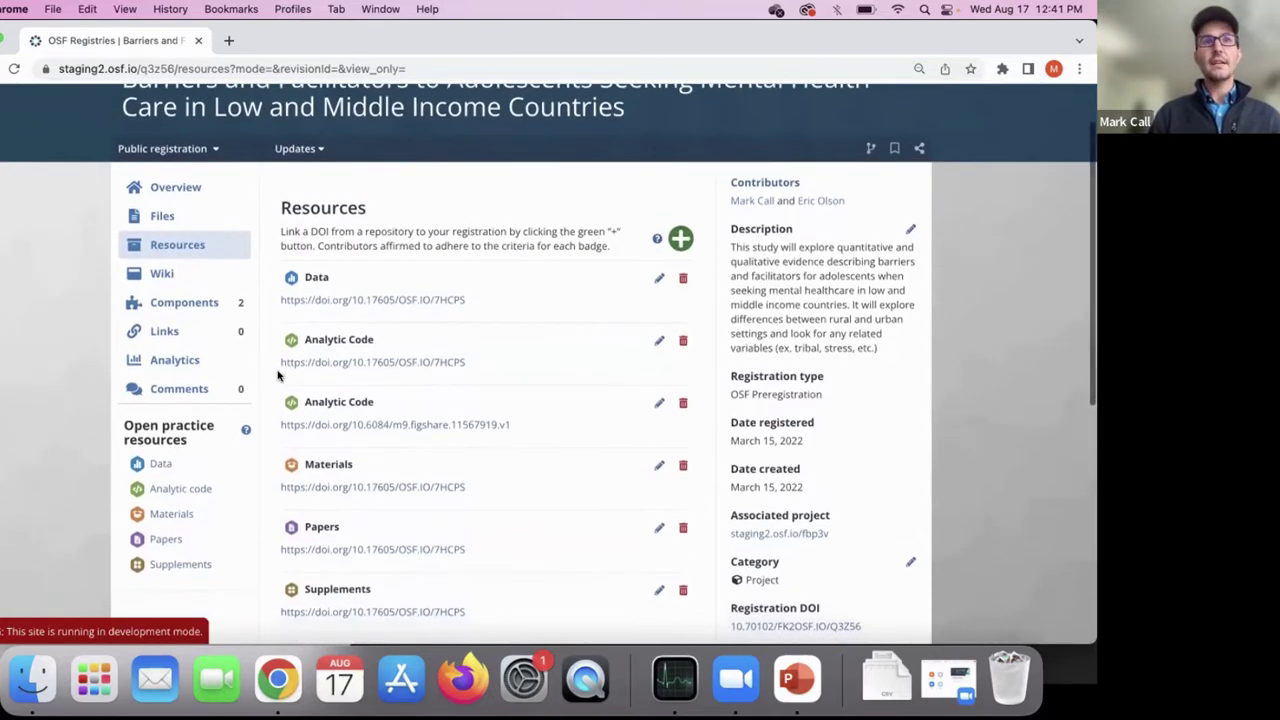
scroll(278, 377, "up", 1)
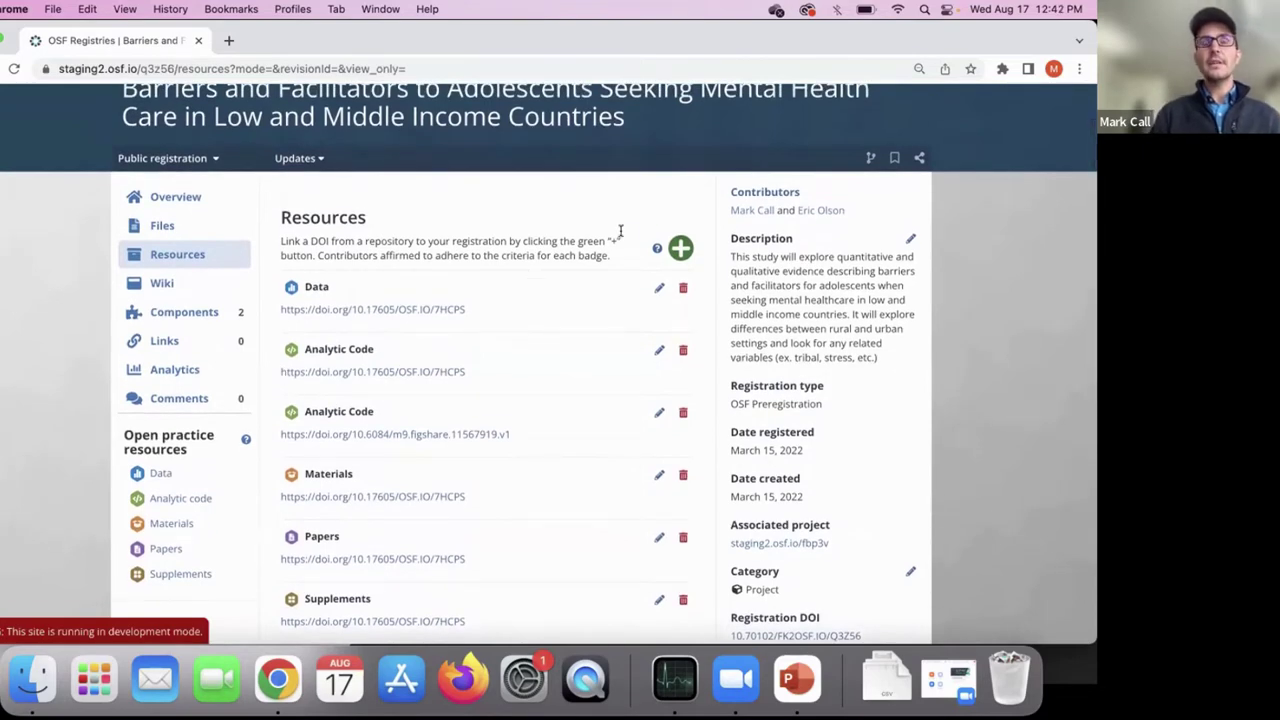
scroll(607, 253, "up", 1)
scroll(607, 253, "up", 1)
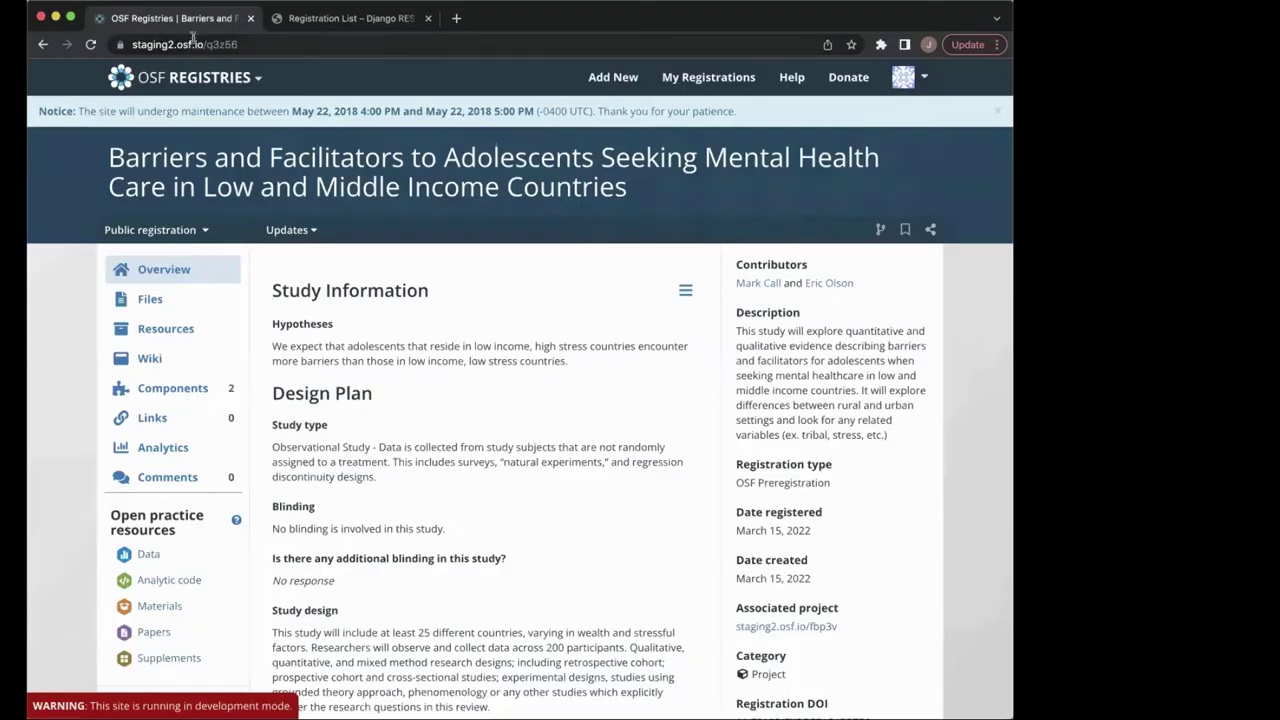
- Load the registration's API record at api.staging2.osf.io/v2/registrations/q3z56 and go to its has_data through has_supplements attributes
left_click(305, 46)
left_click(166, 44)
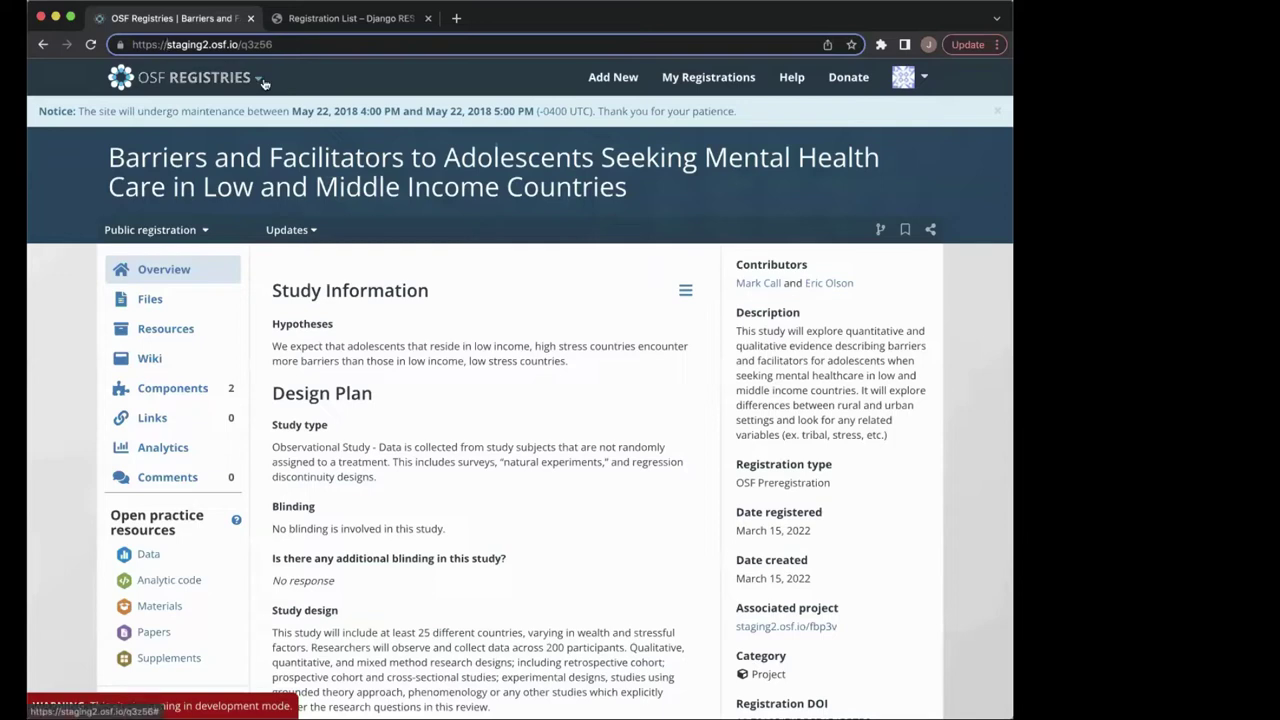
type("api.staging2.osf.io/")
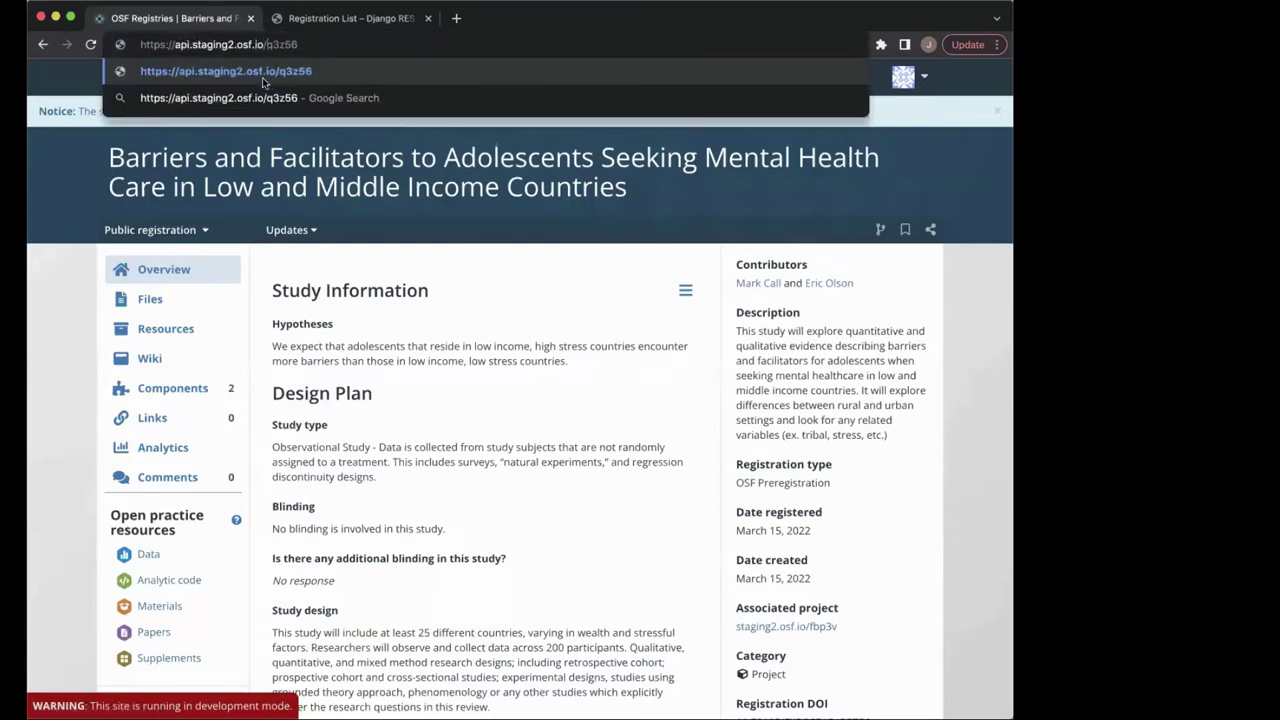
type("v2/")
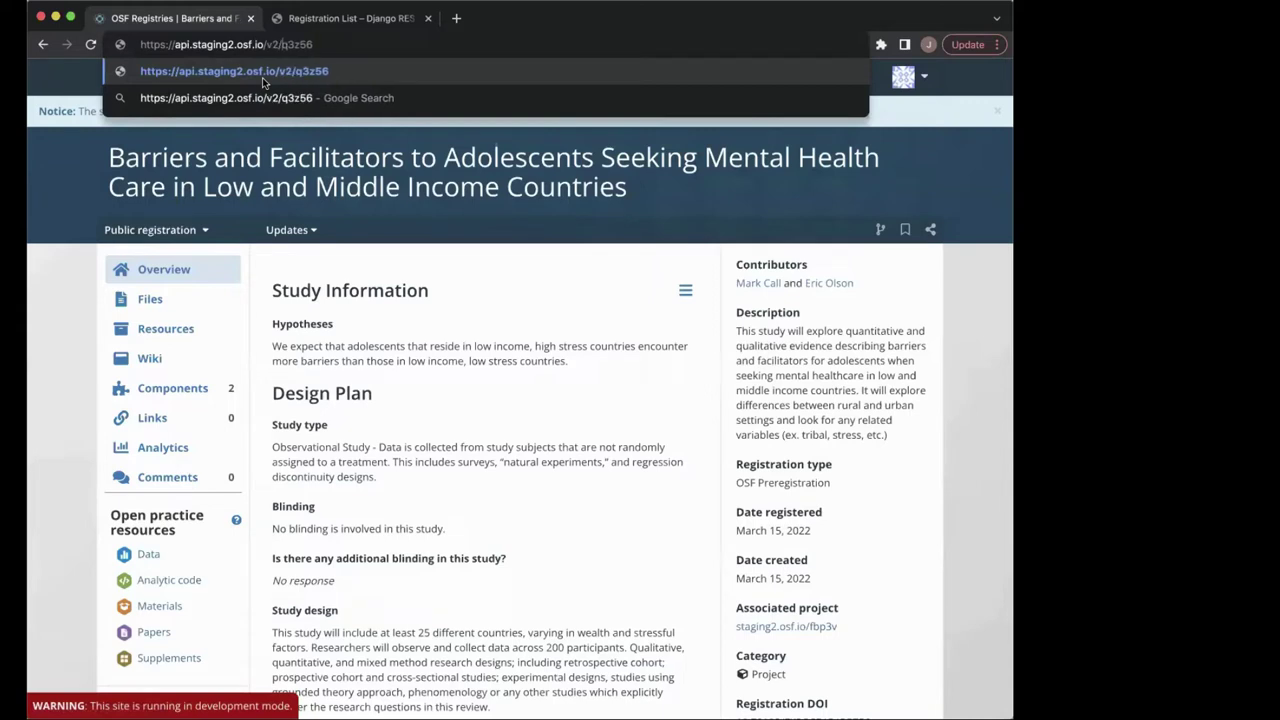
type("registrat")
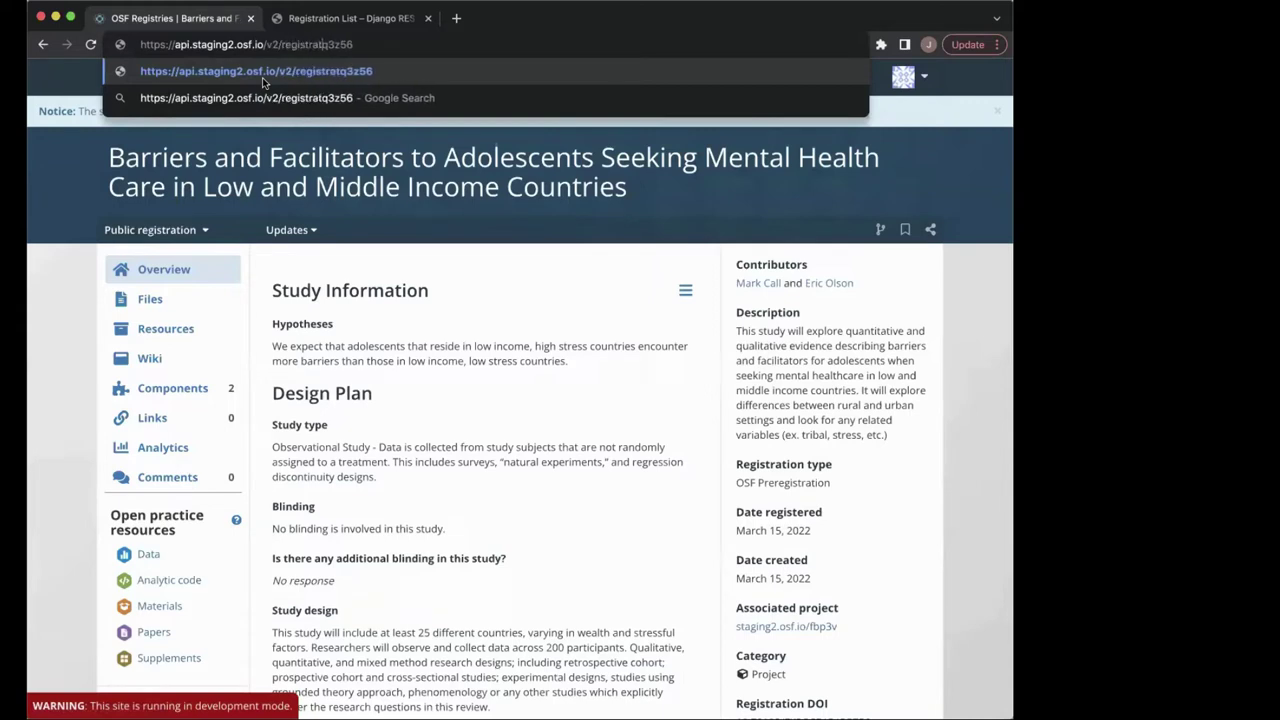
type("ions/")
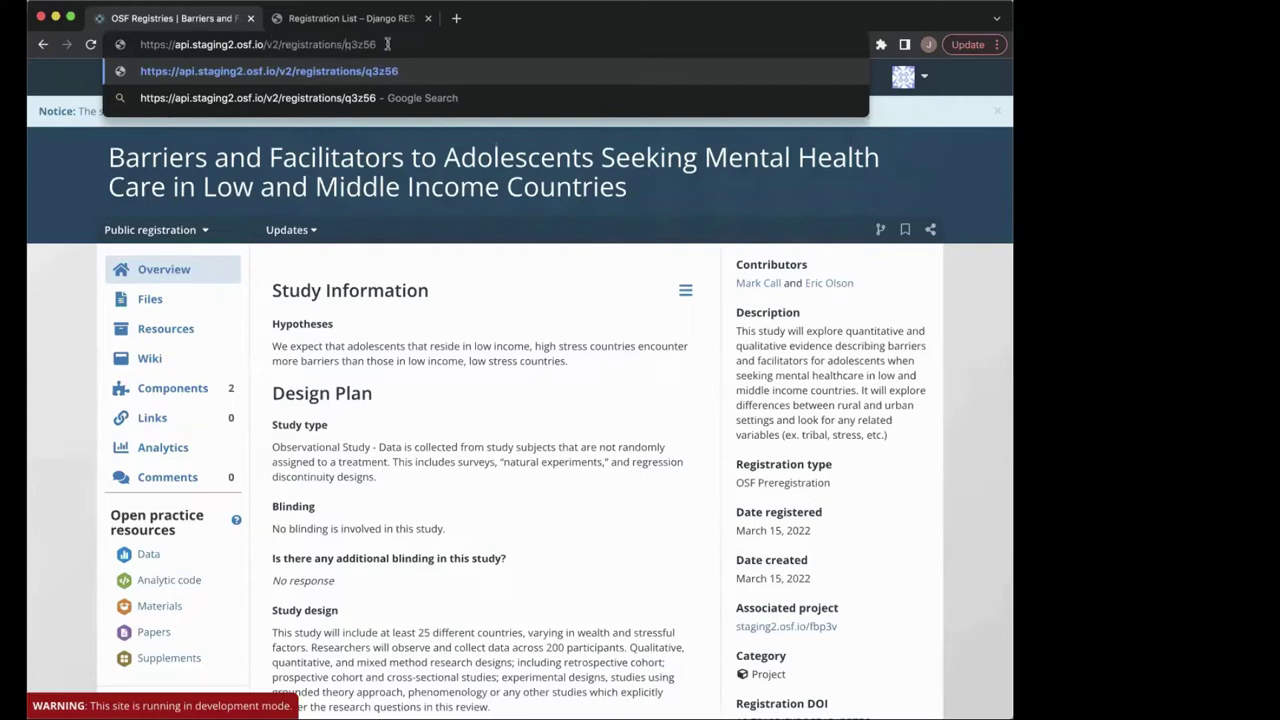
key("Return")
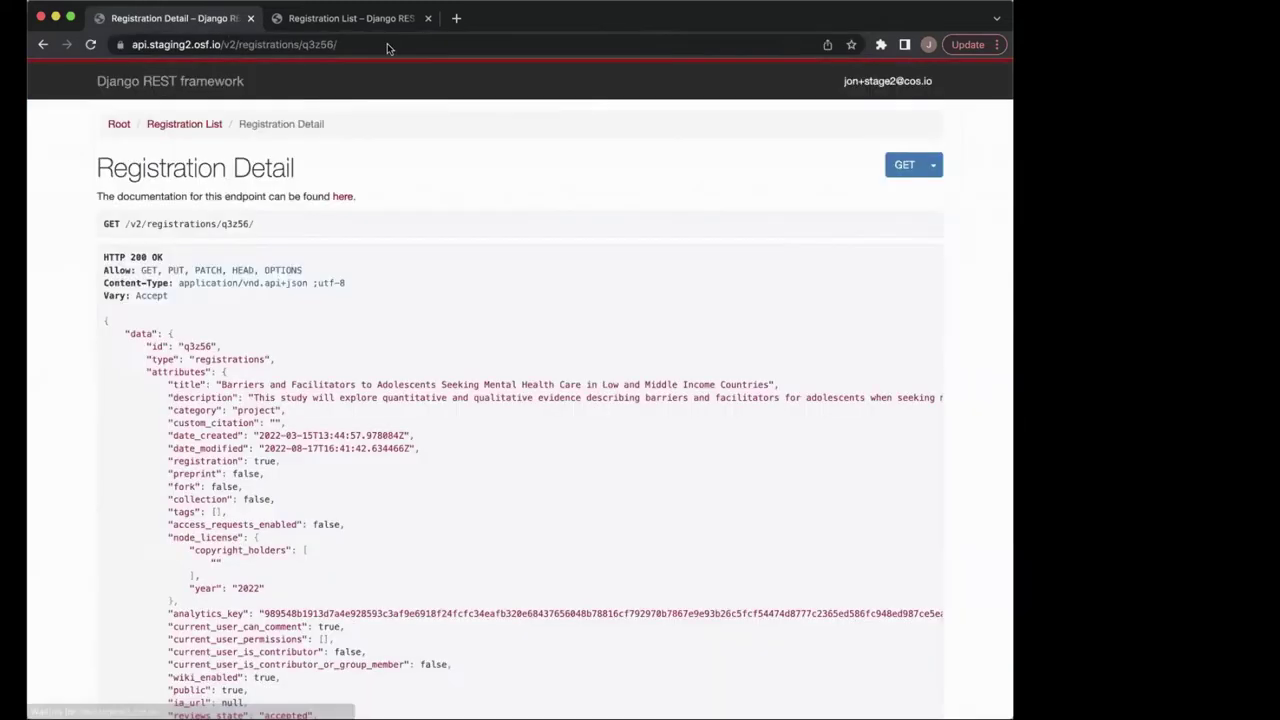
scroll(370, 343, "down", 1)
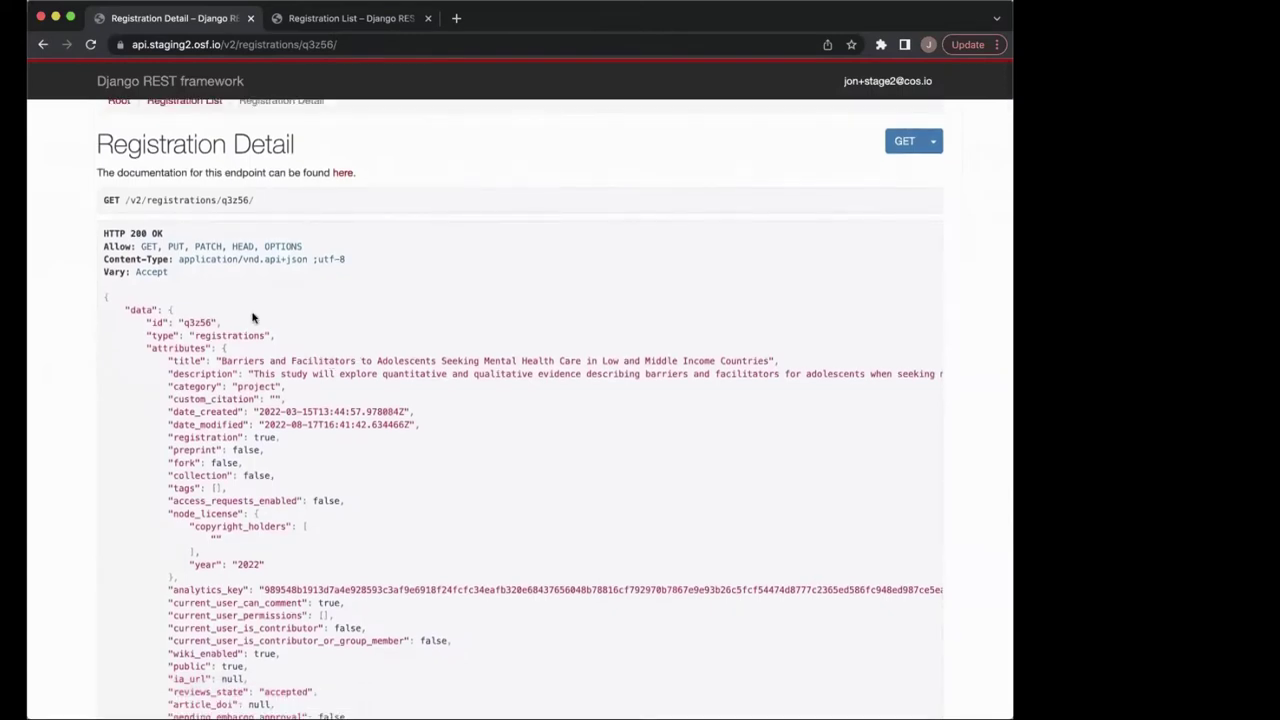
scroll(325, 475, "down", 3)
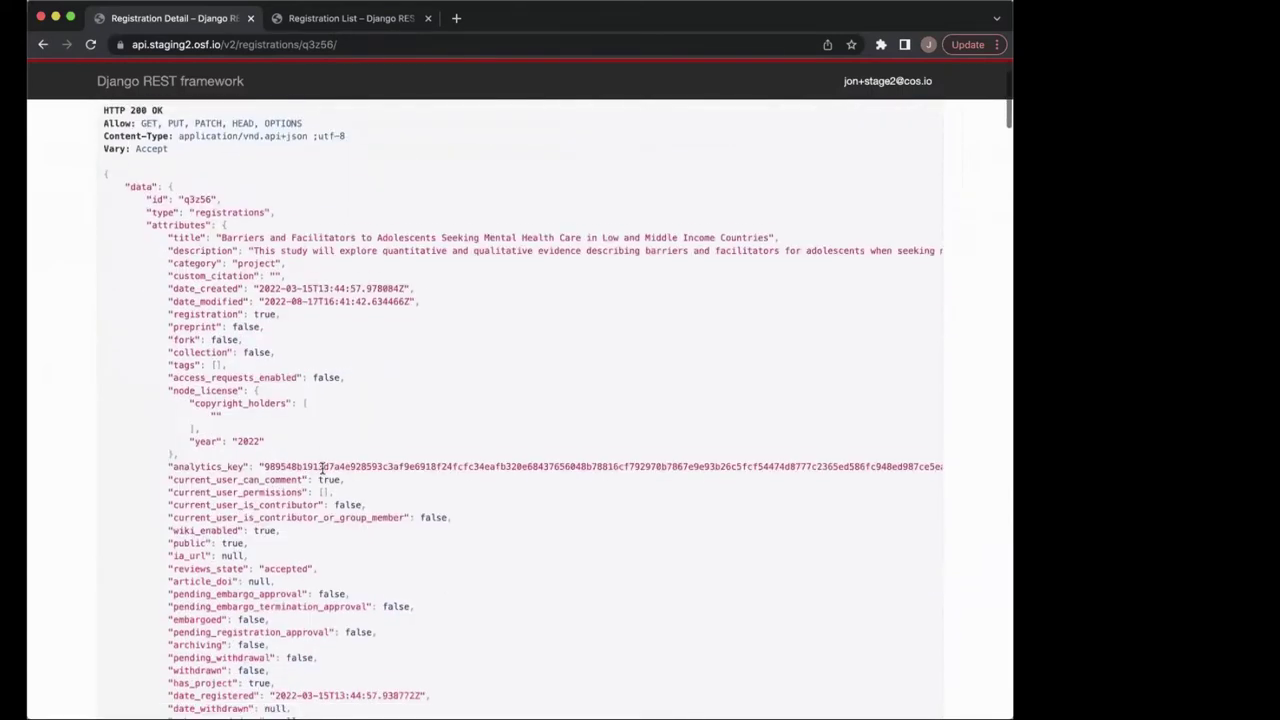
scroll(331, 283, "down", 5)
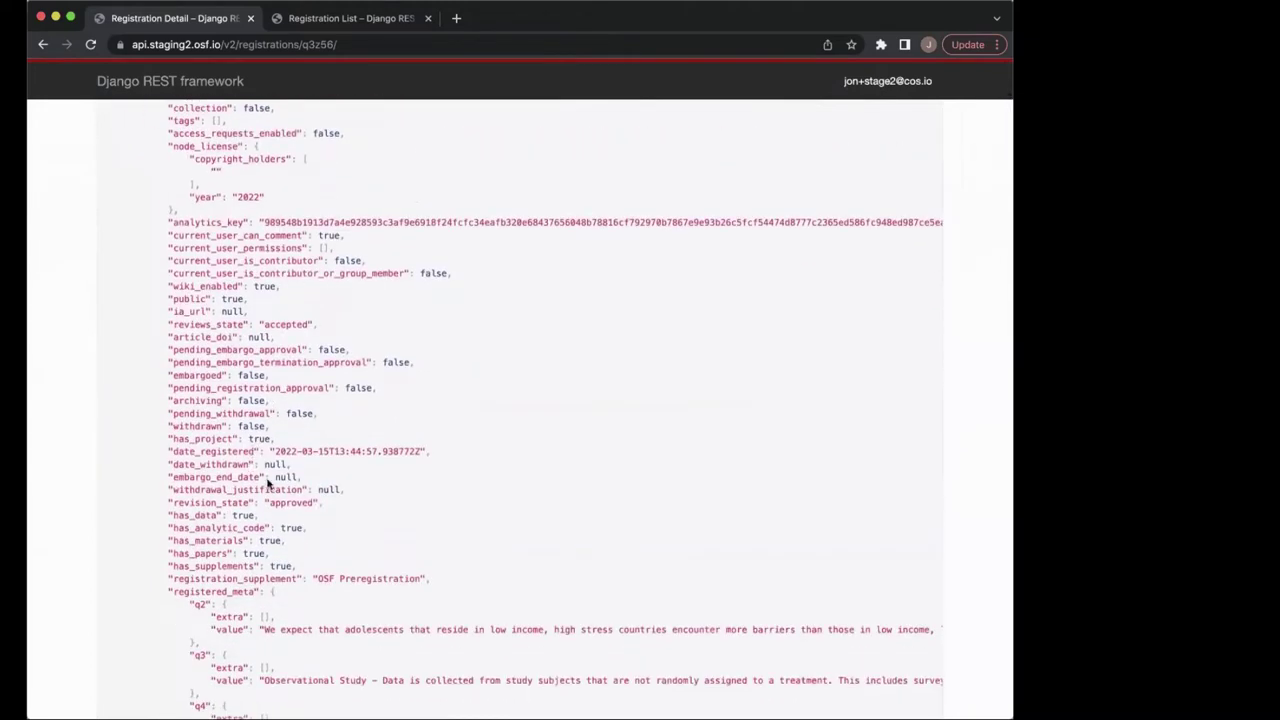
- Highlight the has_data through has_supplements attributes in the registration's API record
scroll(305, 512, "down", 1)
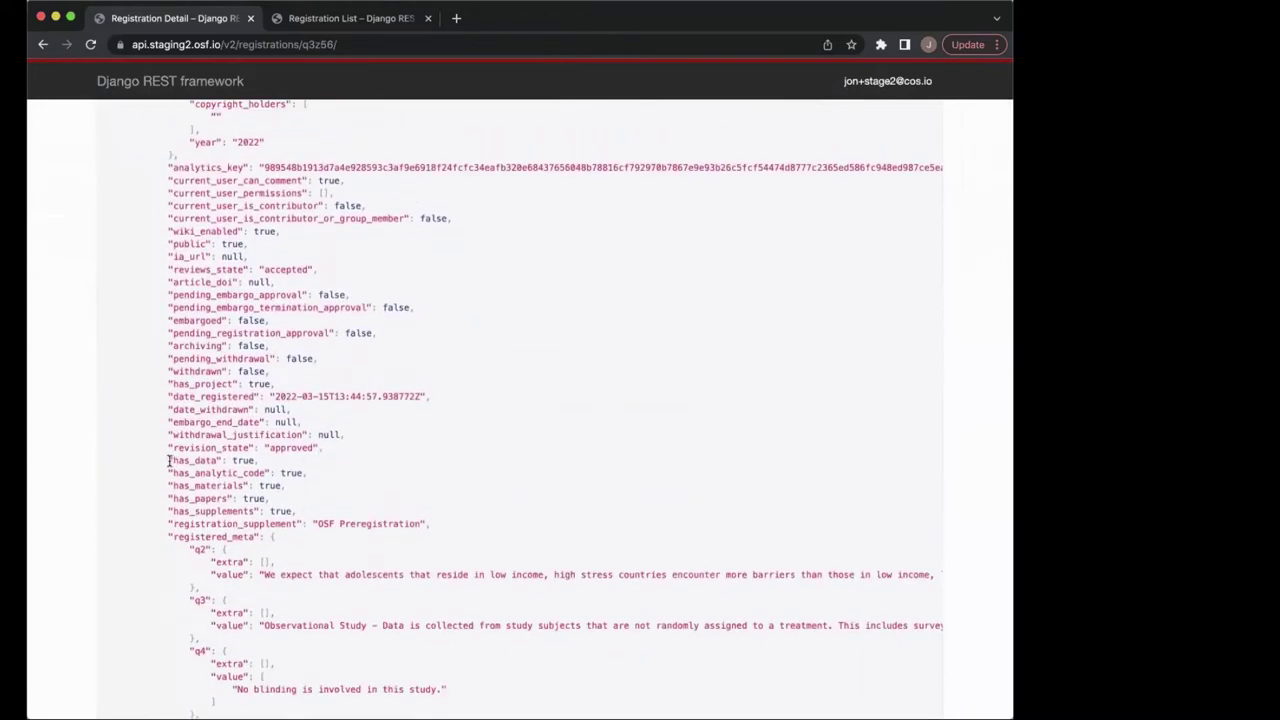
left_click_drag(168, 460, 313, 512)
left_click(313, 512)
left_click_drag(166, 458, 320, 511)
left_click(320, 511)
- Try to find the resources relationship by searching the registration record for "resources", and clear the search term
key("super+f")
type("resources")
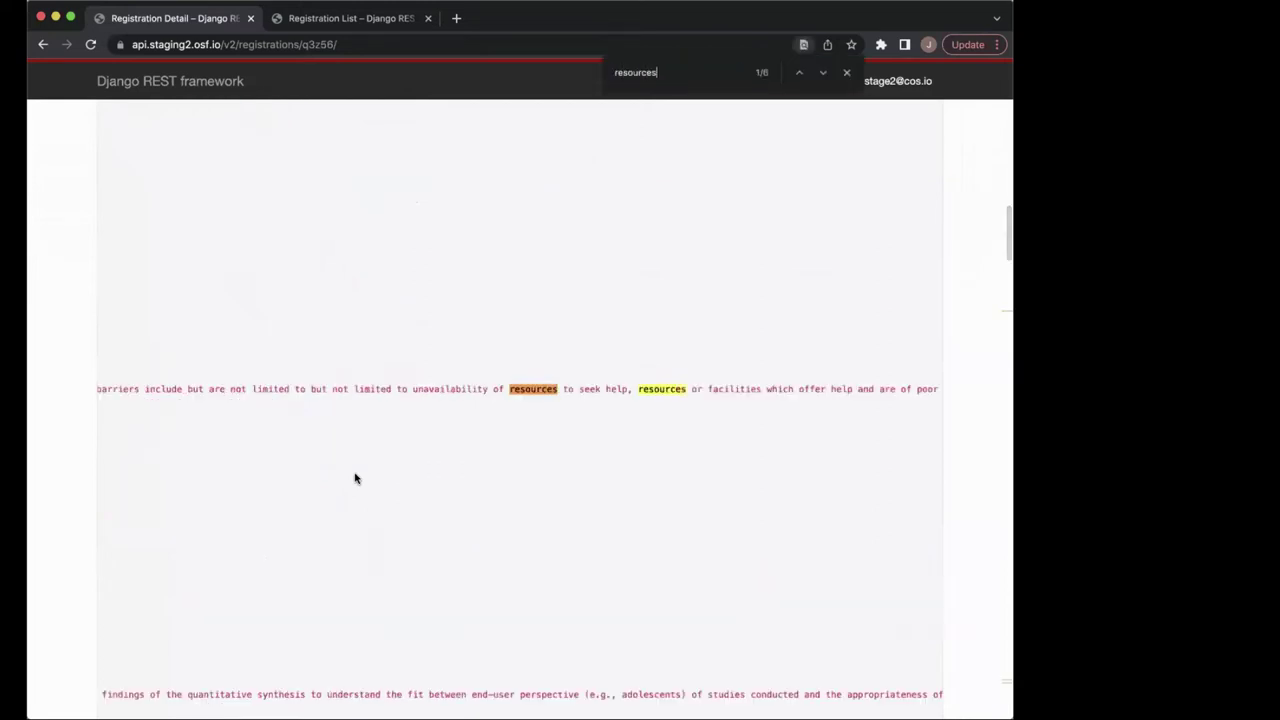
key("Return")
key("shift+Return")
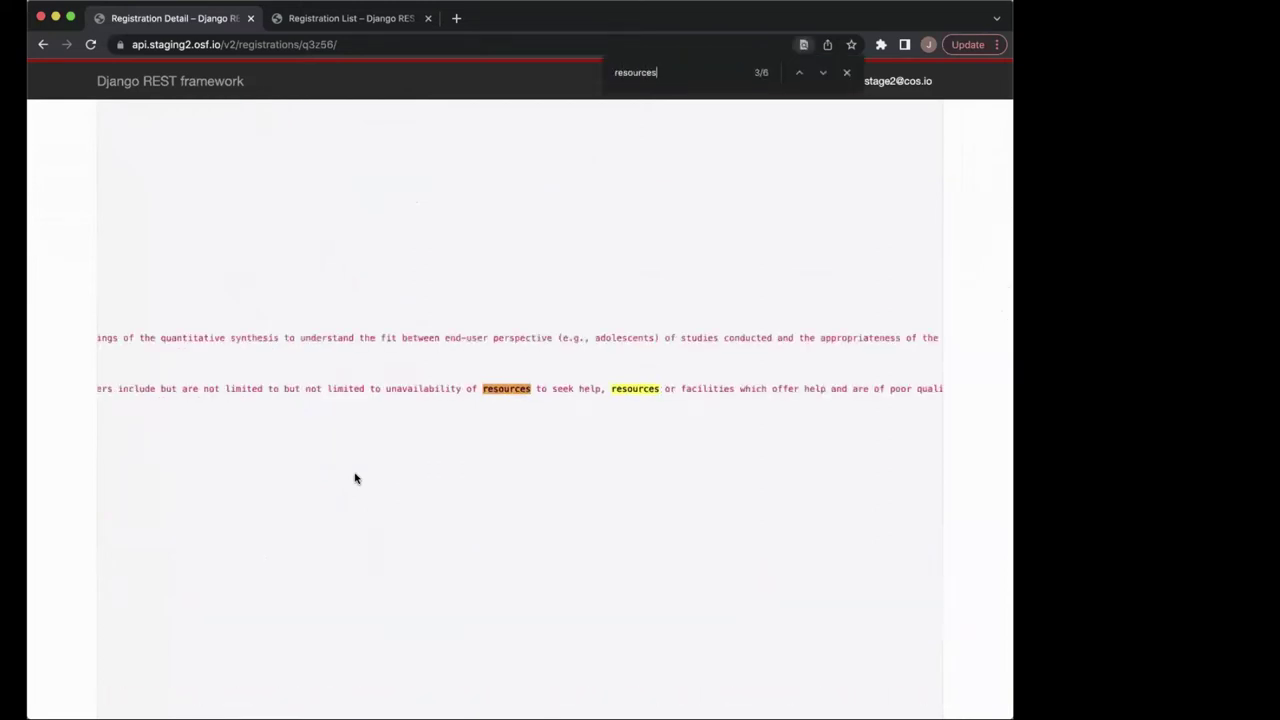
type("'")
key("BackSpace")
key("BackSpace")
key("BackSpace")
key("BackSpace")
key("BackSpace")
key("BackSpace")
key("BackSpace")
key("BackSpace")
key("BackSpace")
key("BackSpace")
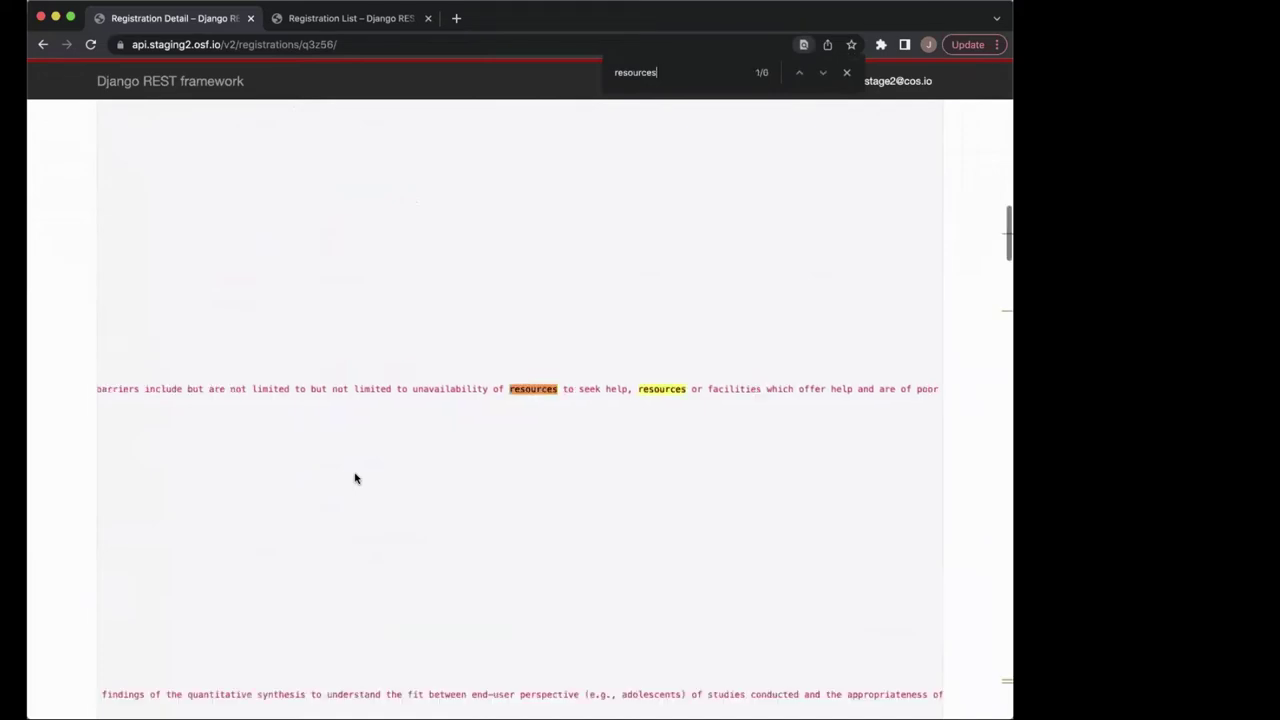
- Search the record for "relationships" and go through that section to the resources relationship link
scroll(354, 478, "down", 10)
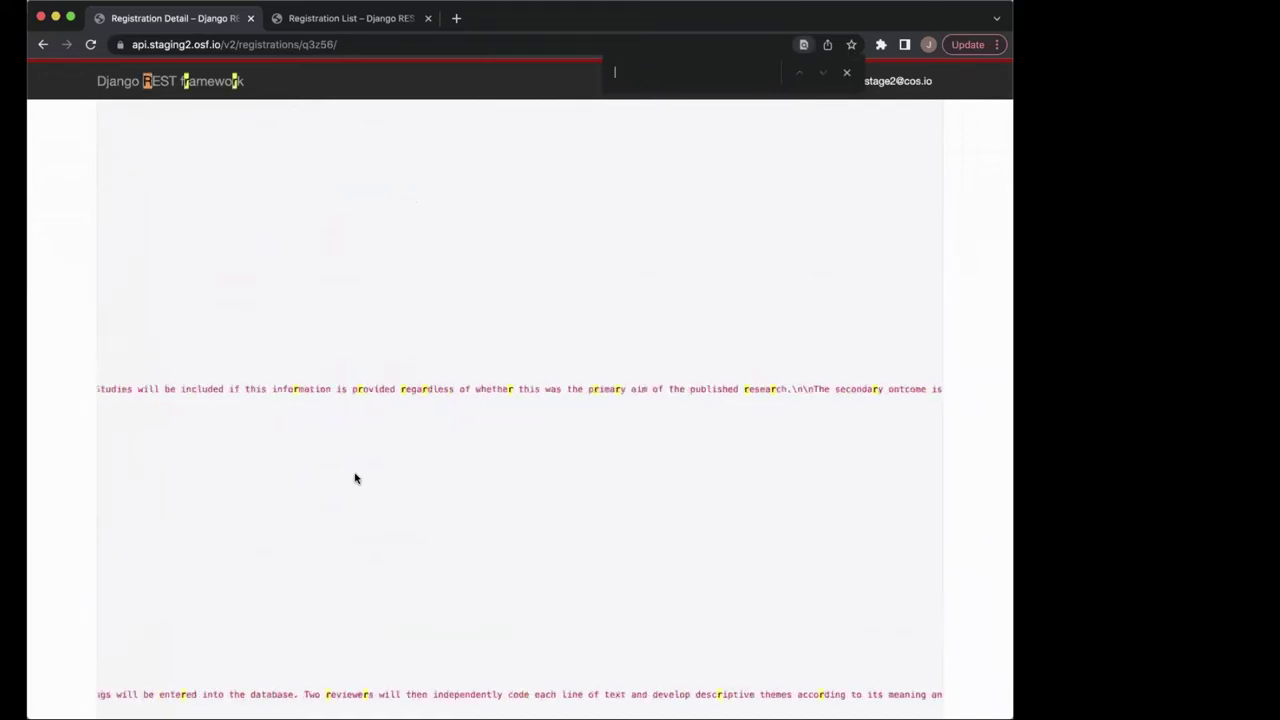
type("relationships")
scroll(578, 361, "down", 10)
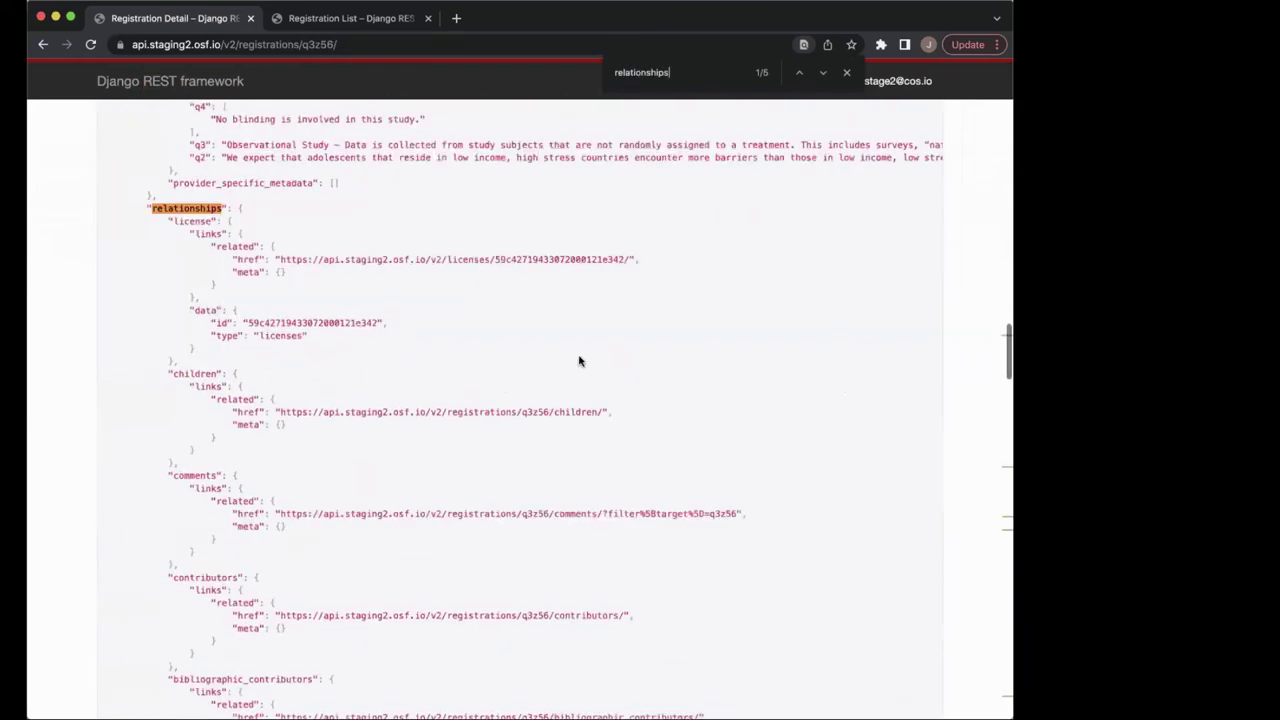
scroll(362, 540, "down", 4)
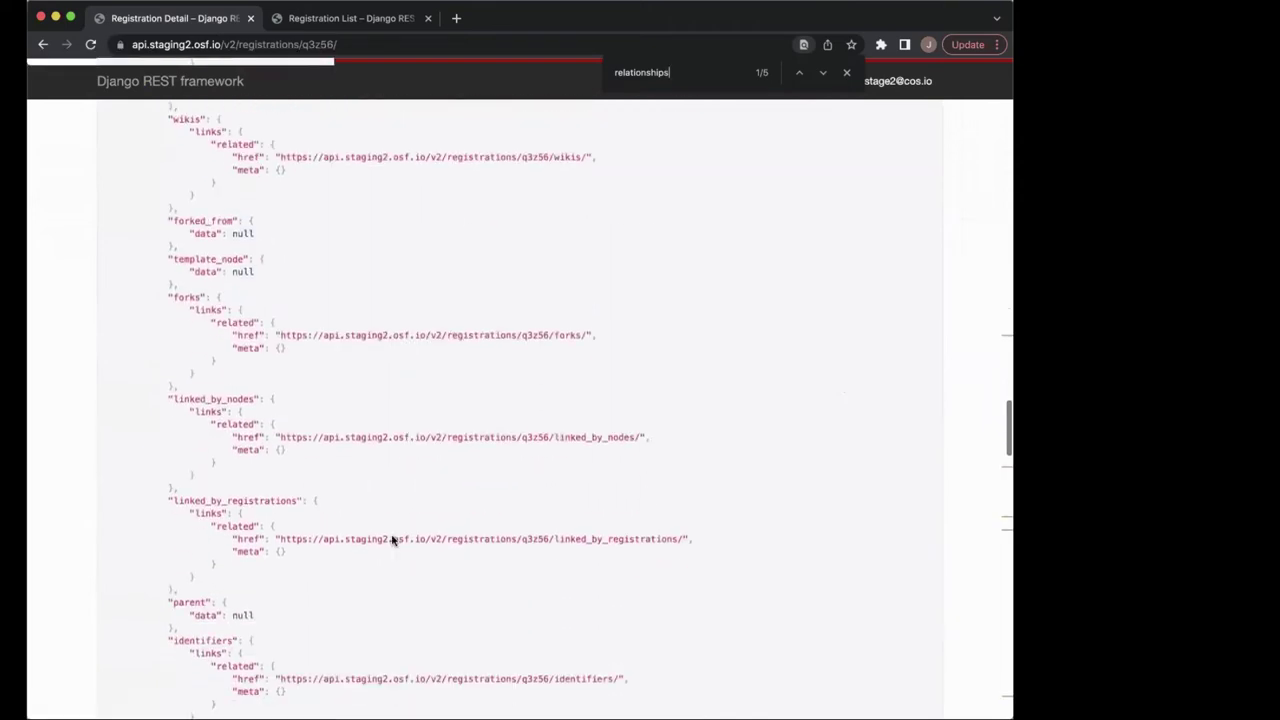
scroll(392, 540, "down", 5)
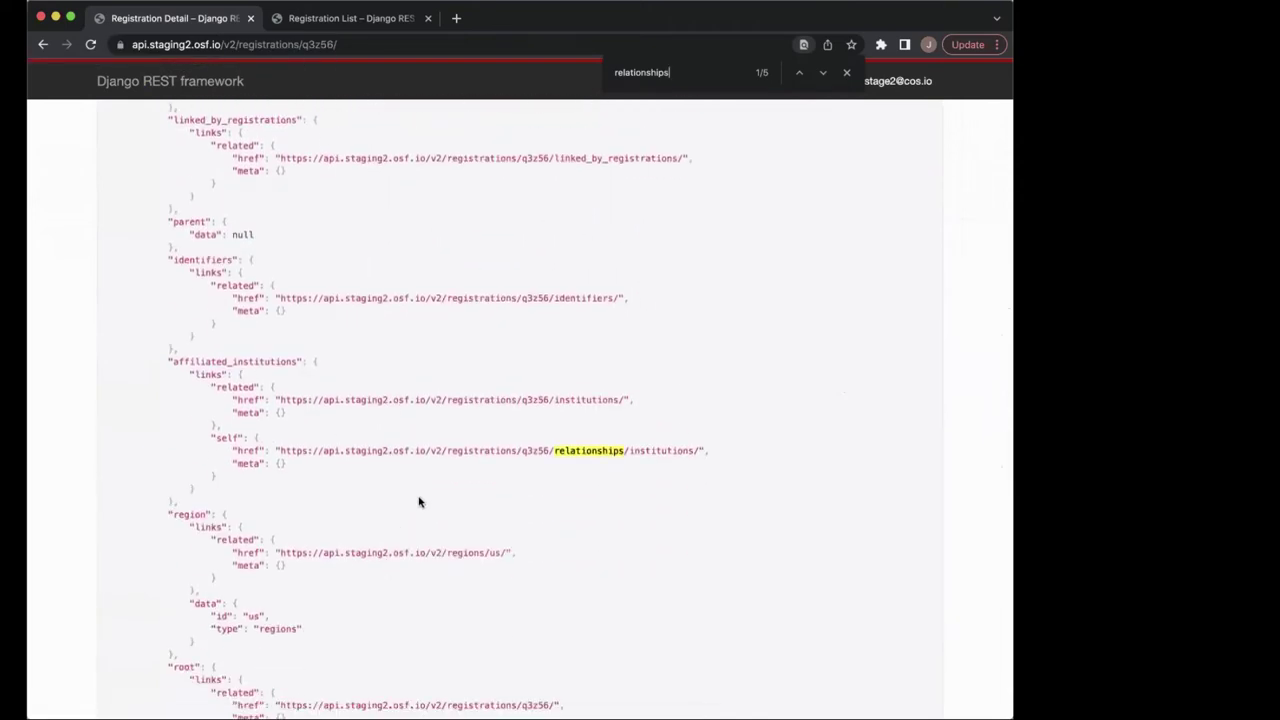
scroll(419, 502, "down", 4)
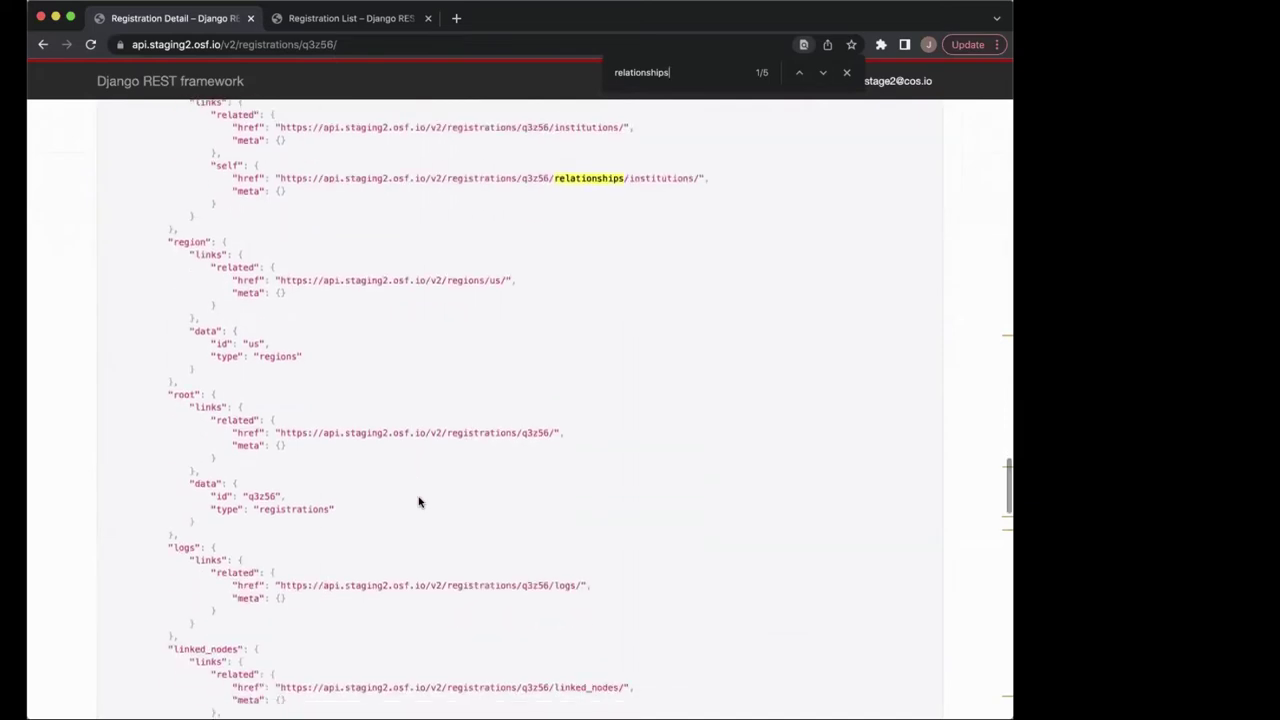
scroll(419, 502, "down", 7)
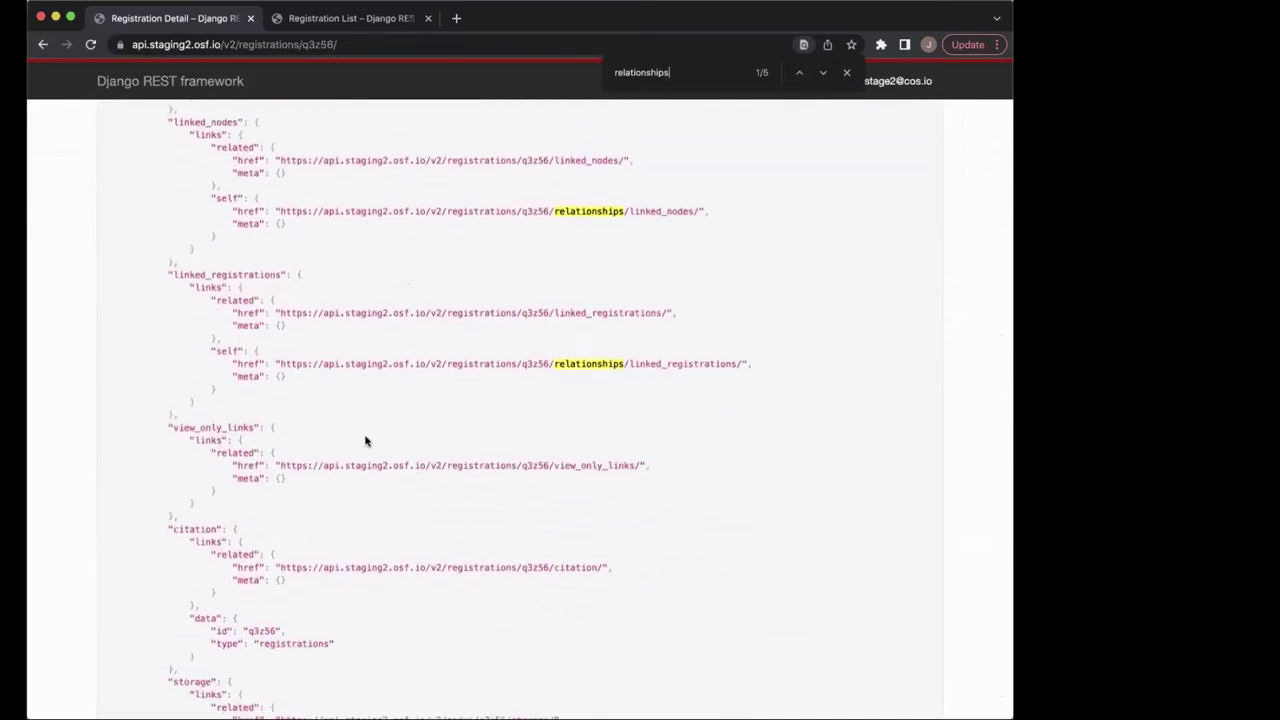
scroll(365, 441, "down", 6)
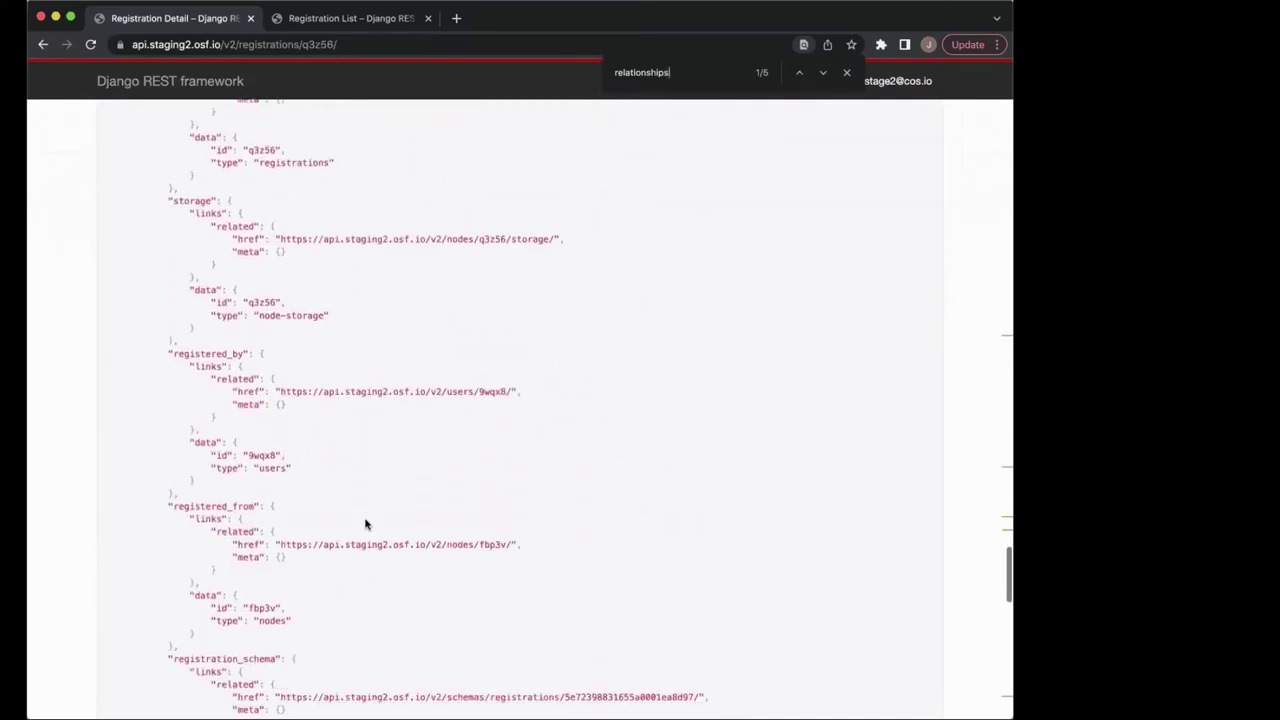
scroll(365, 523, "down", 4)
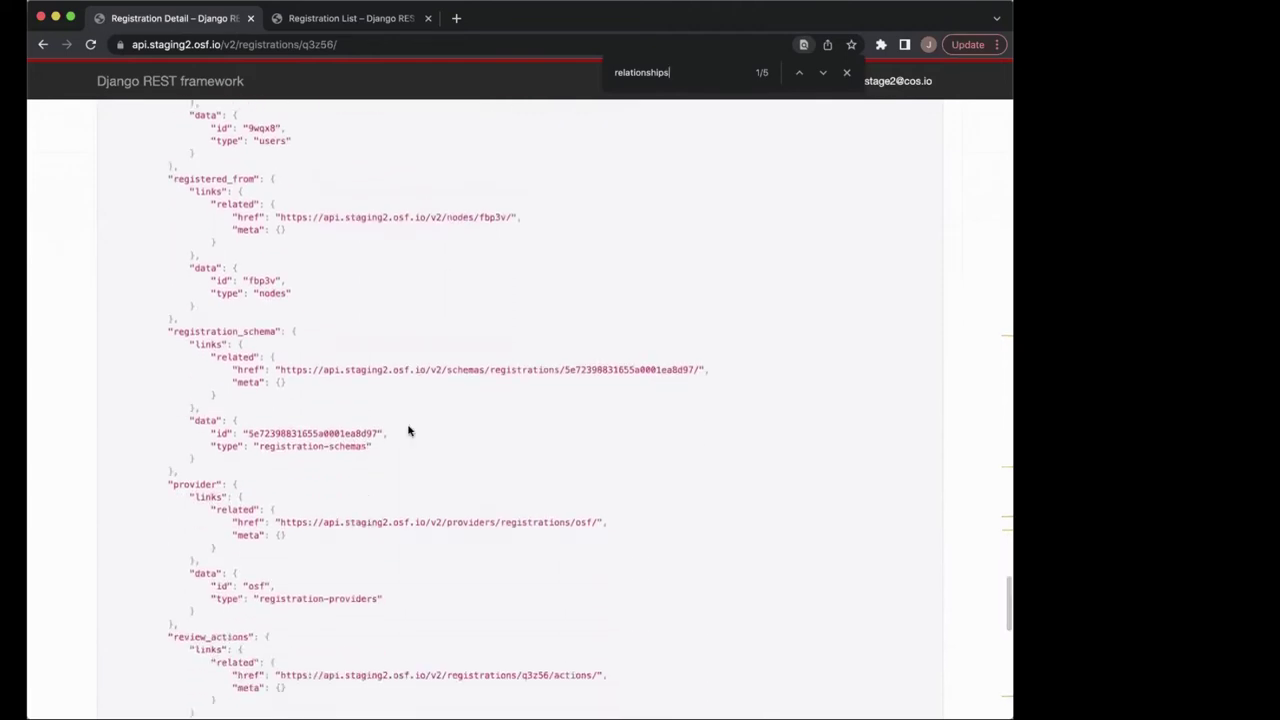
scroll(408, 431, "down", 7)
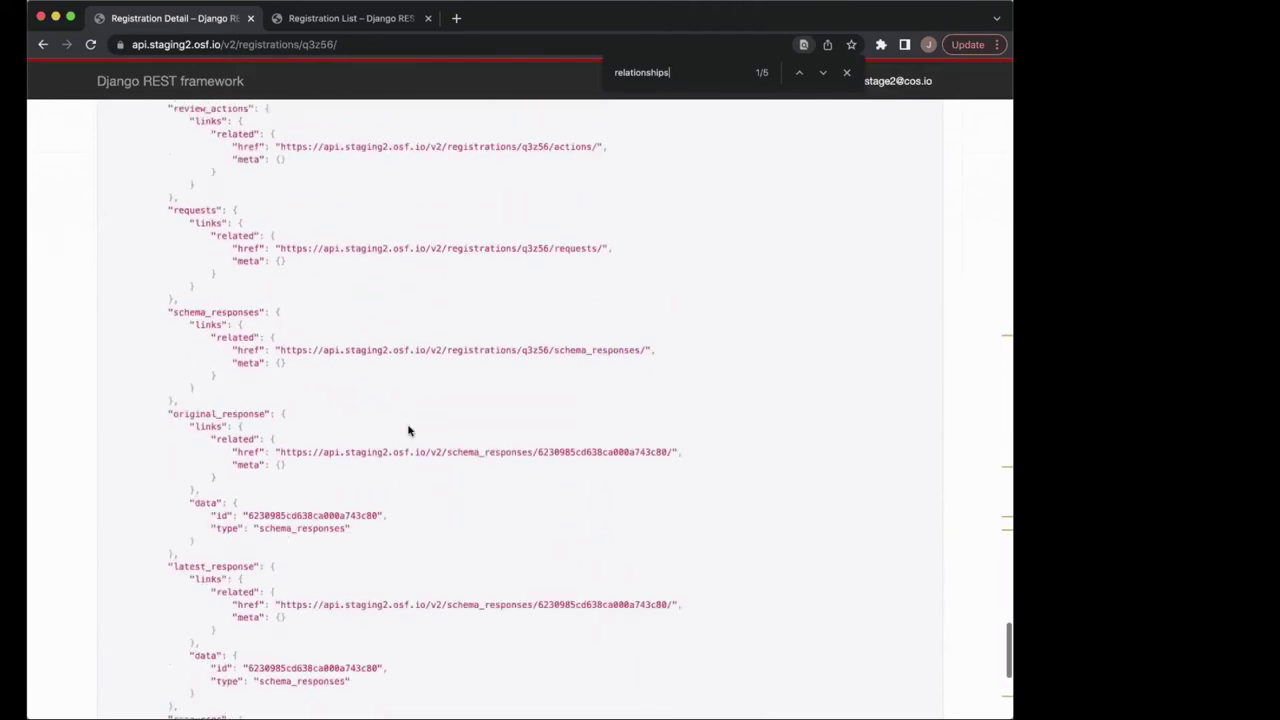
scroll(408, 431, "down", 4)
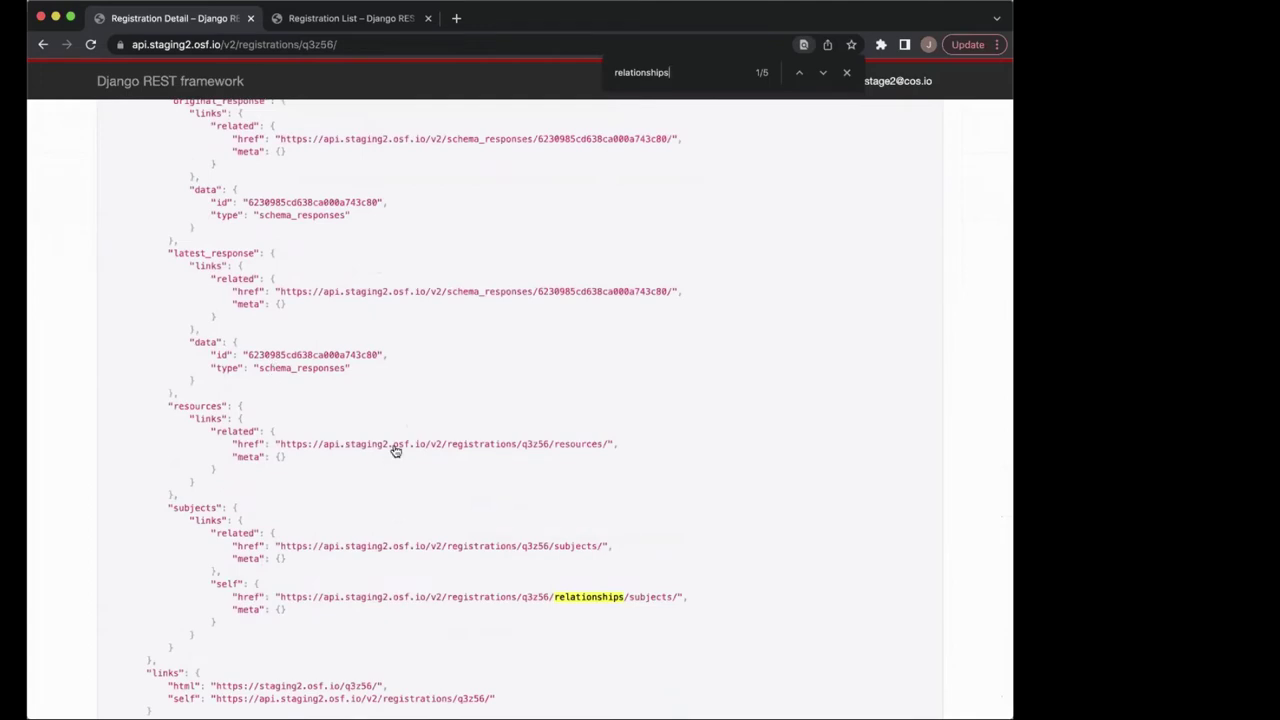
- Load the registration's resource list at api.staging2.osf.io/v2/registrations/q3z56/resources/
left_click(348, 46)
key("Right")
type("r")
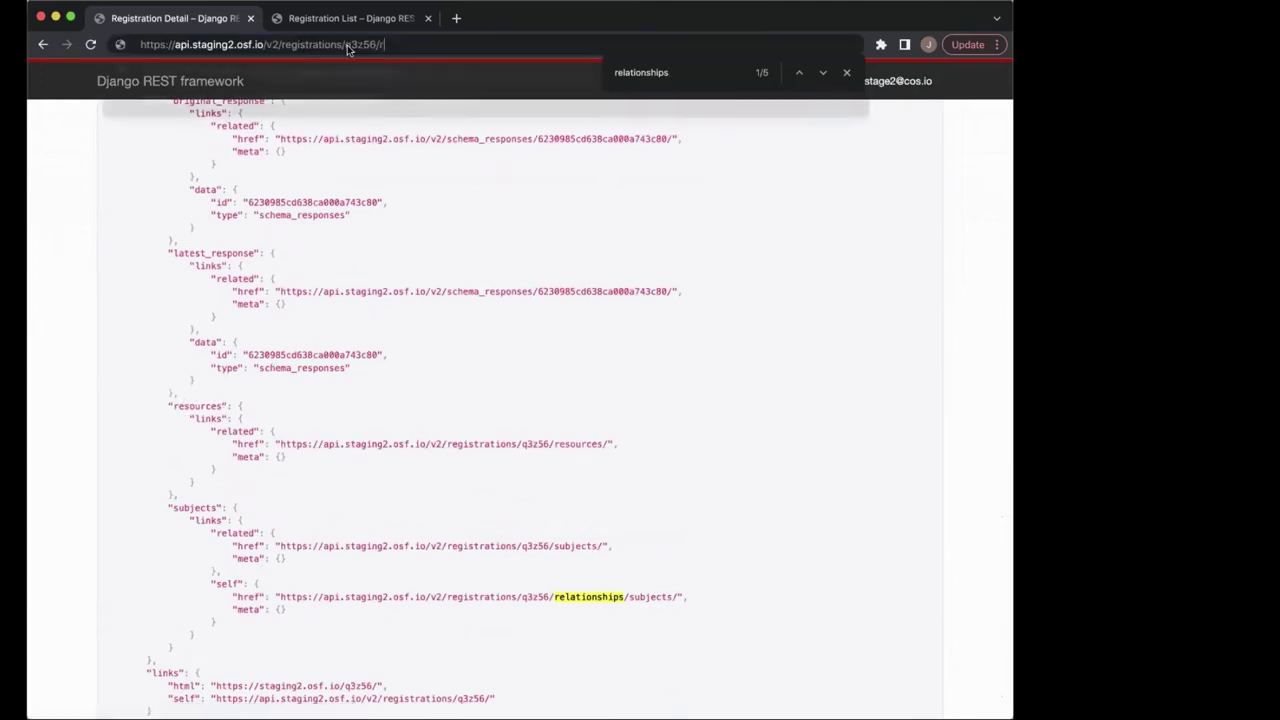
type("esources/")
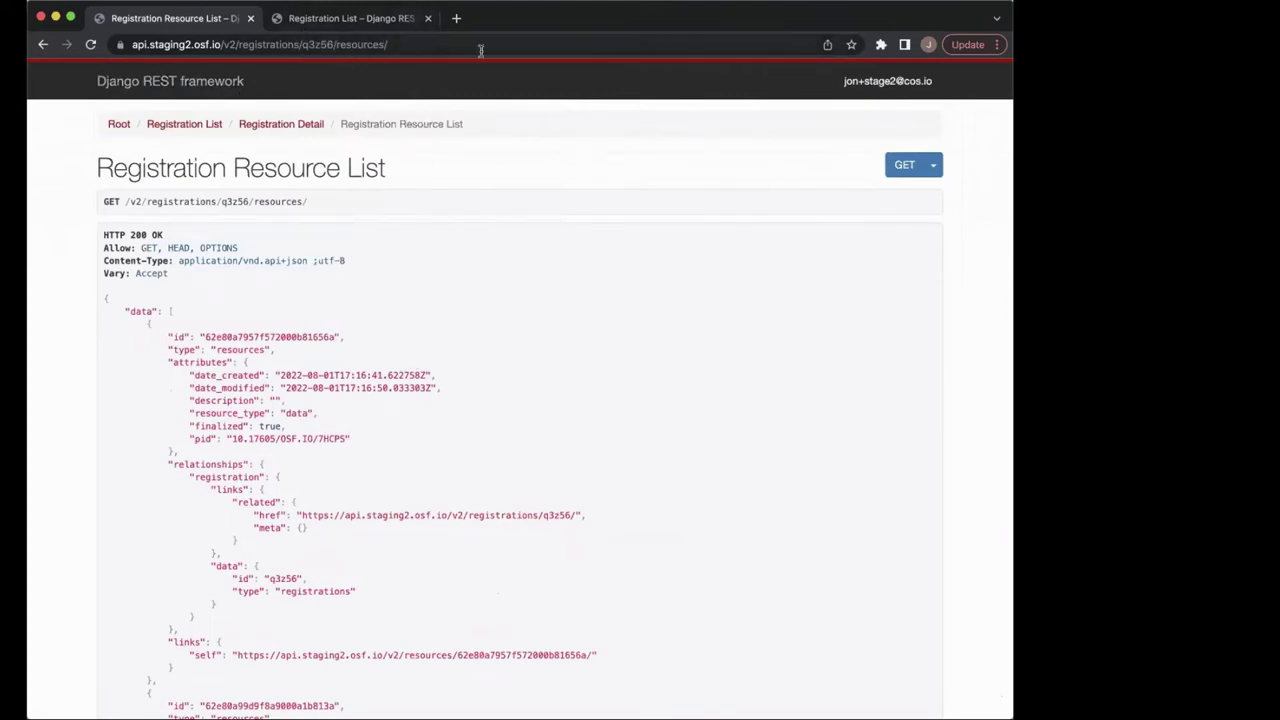
- Examine the attributes of the first resource in the list, highlighting its pid DOI
scroll(383, 269, "down", 1)
scroll(303, 303, "down", 1)
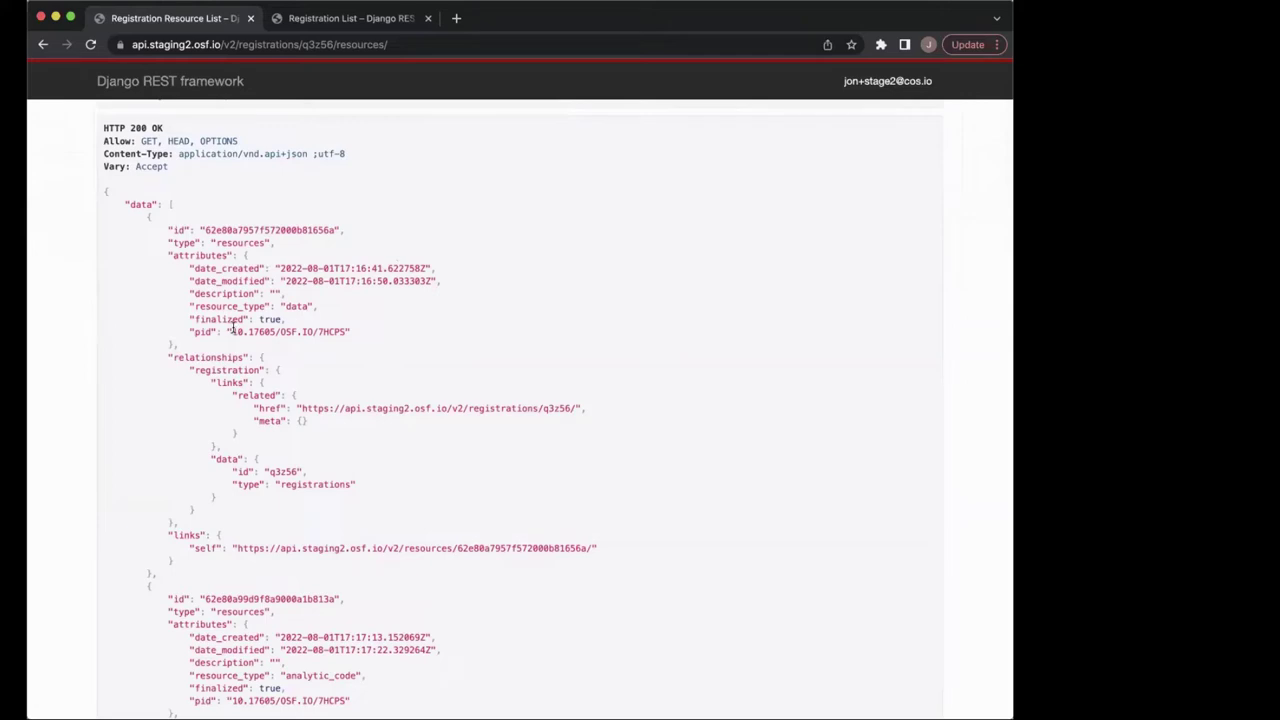
left_click_drag(232, 331, 343, 335)
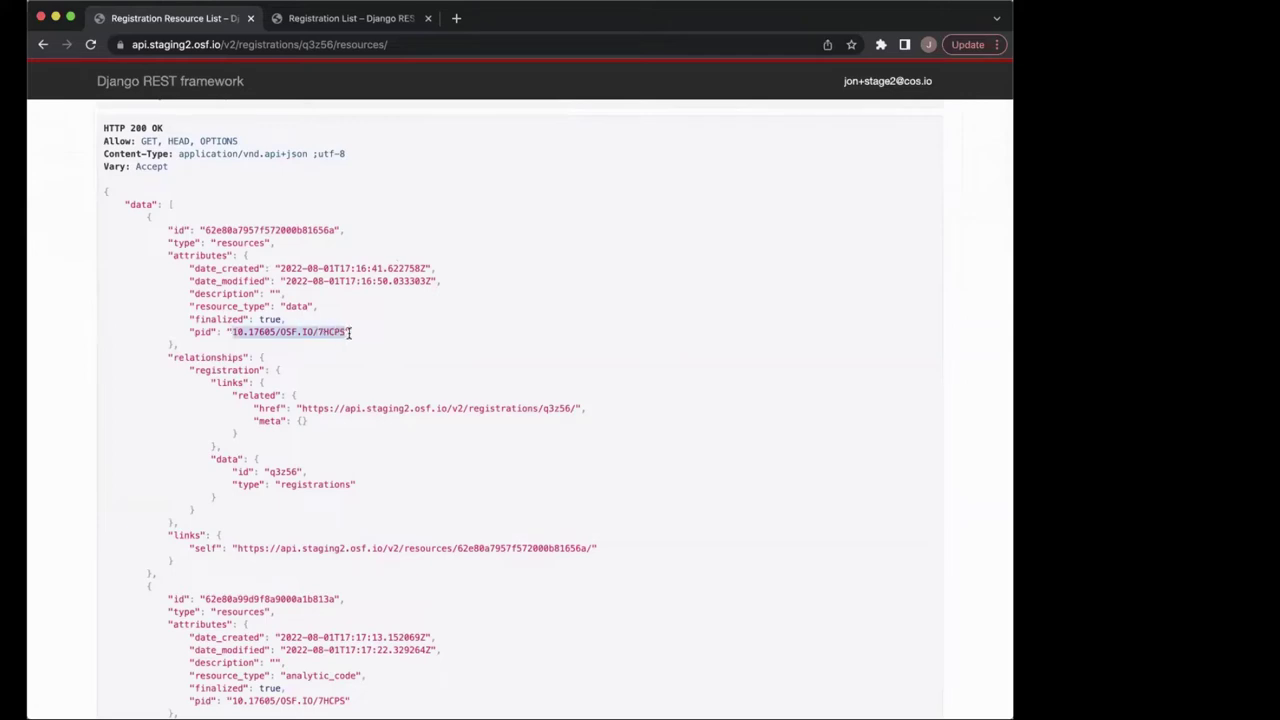
left_click(345, 331)
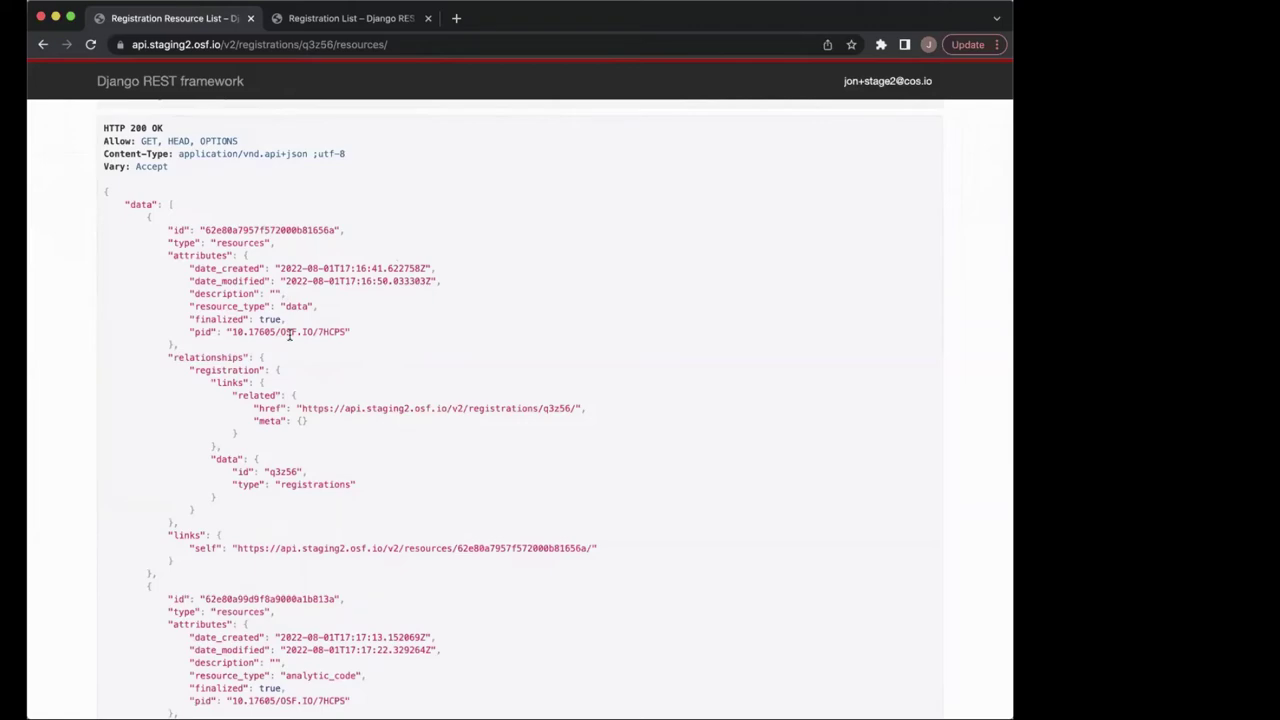
- Open the detail record of the supplements resource at the end of the list through its self link
scroll(289, 336, "down", 3)
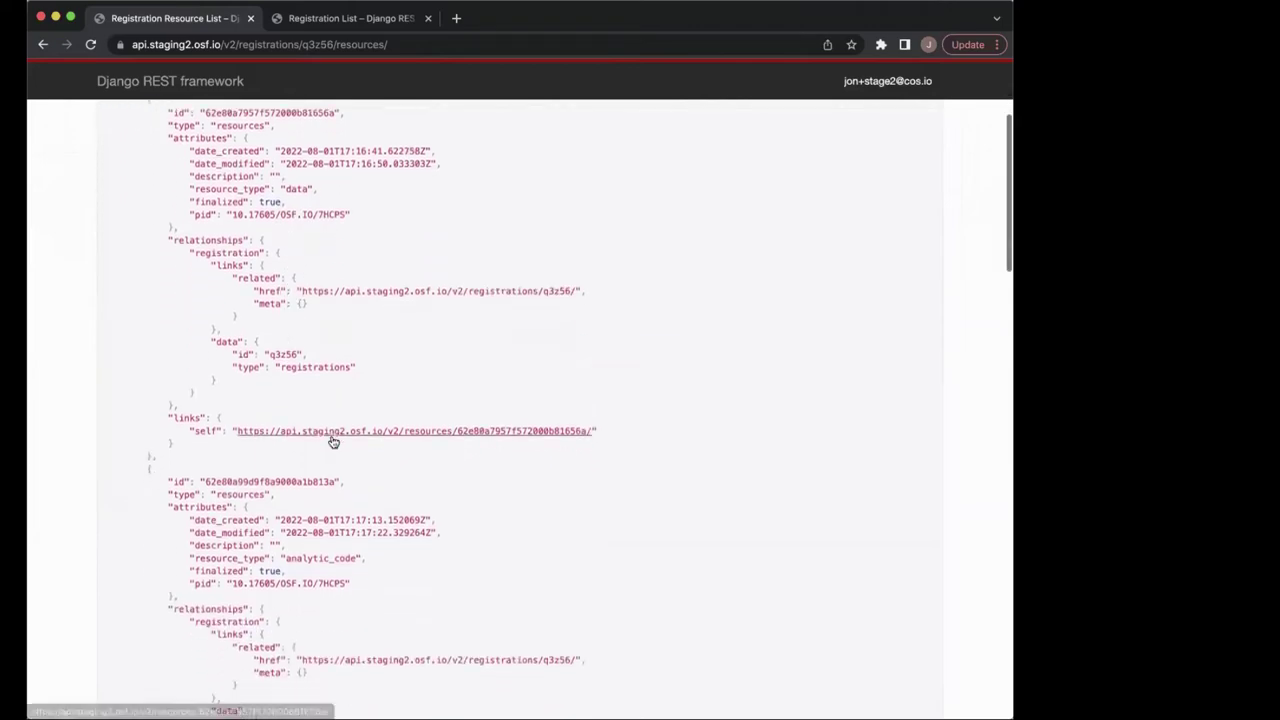
scroll(333, 442, "down", 20)
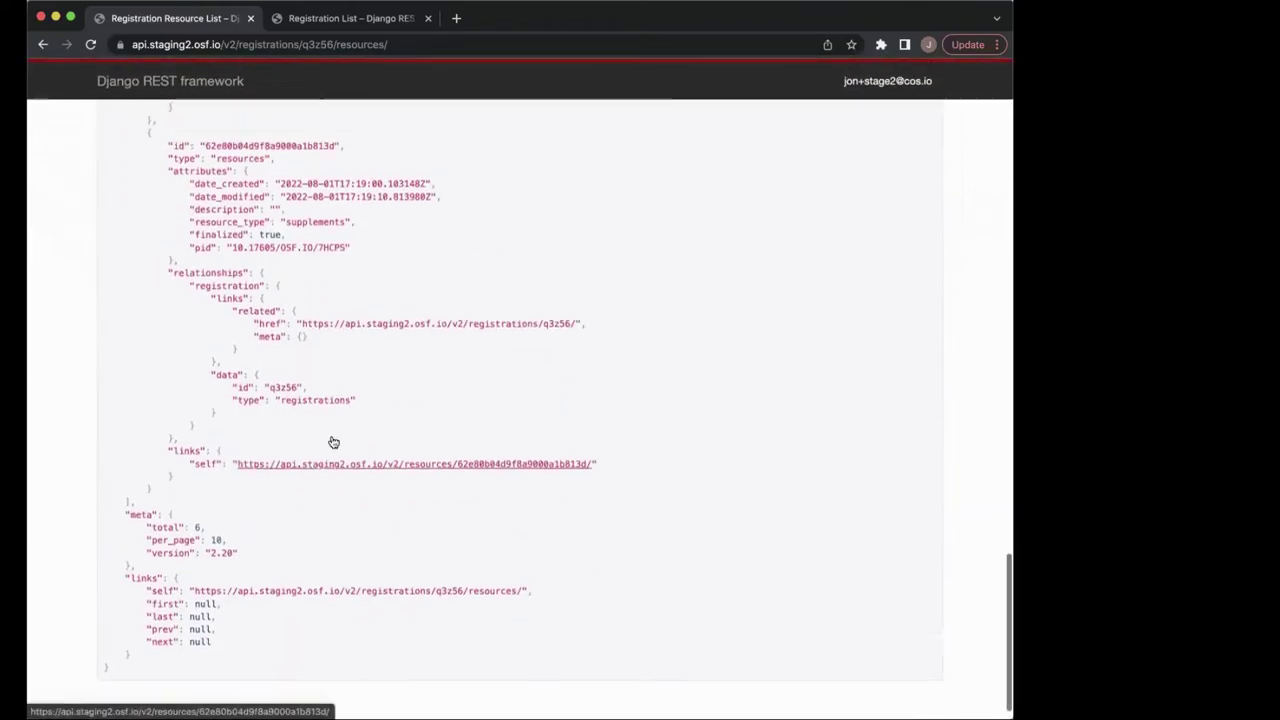
left_click(394, 465)
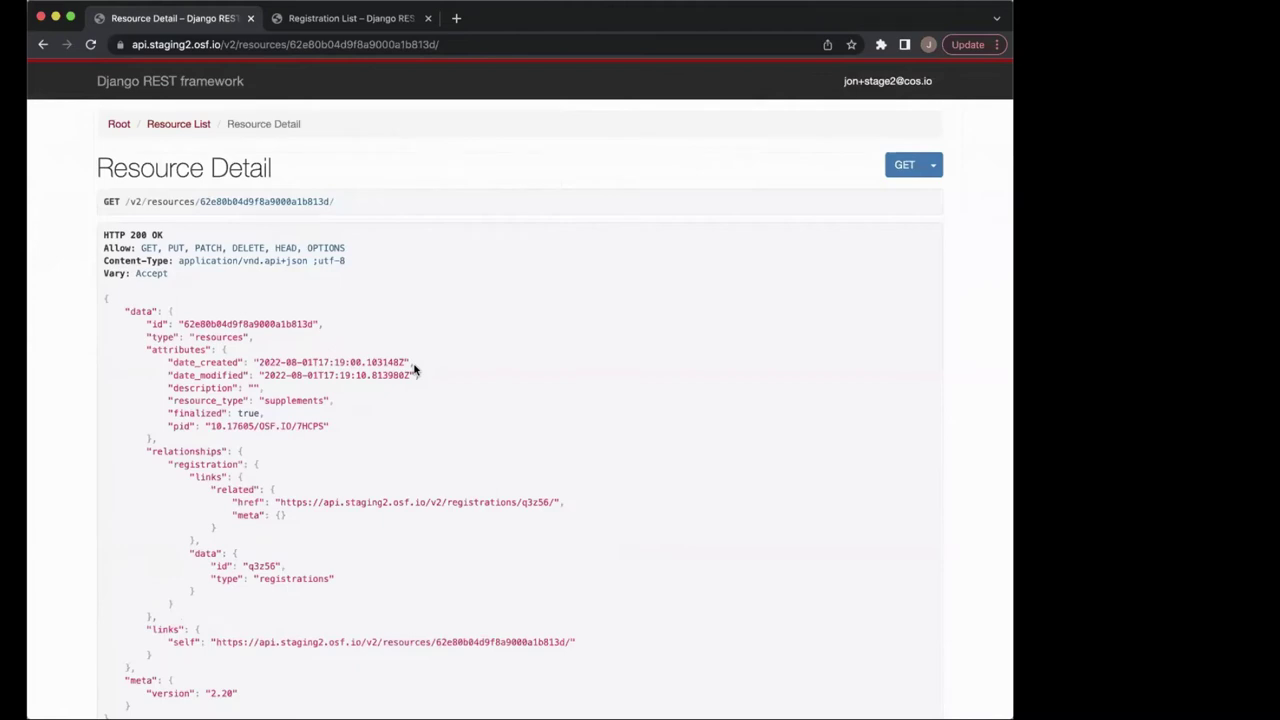
- Inspect the supplements resource's detail record and highlight its API address
scroll(441, 398, "down", 2)
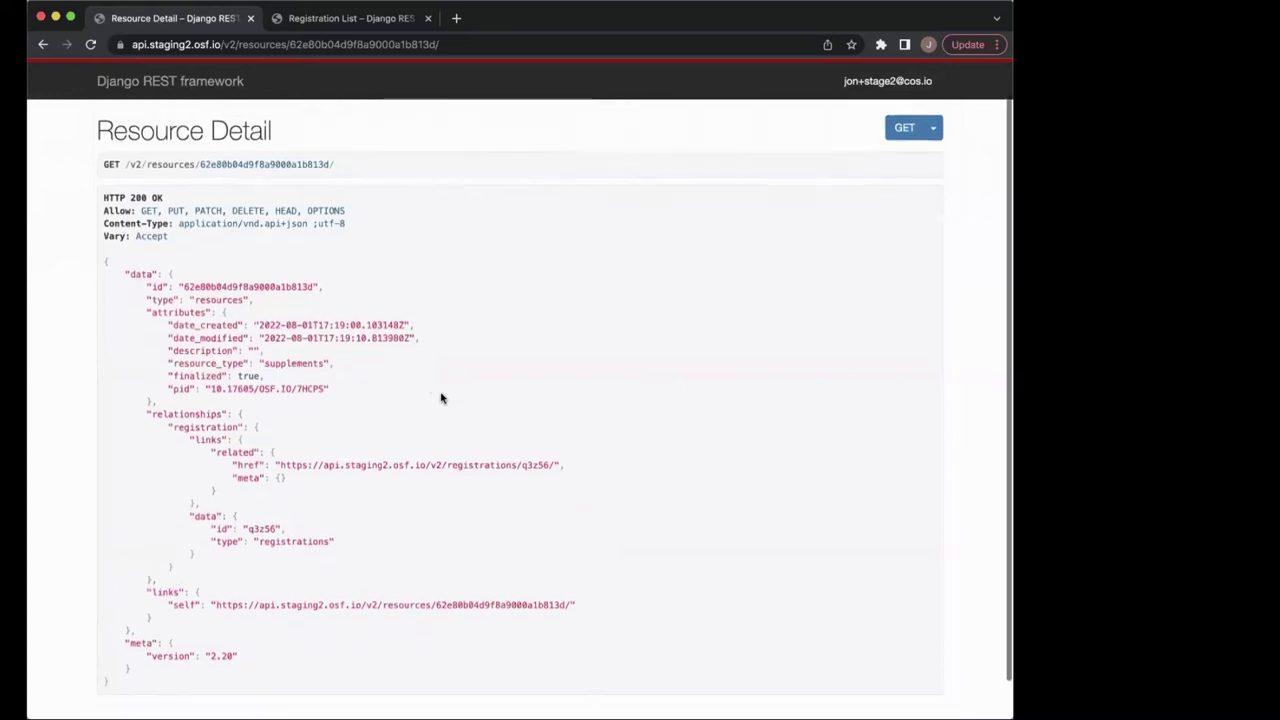
left_click(310, 44)
double_click(310, 44)
key("super+a")
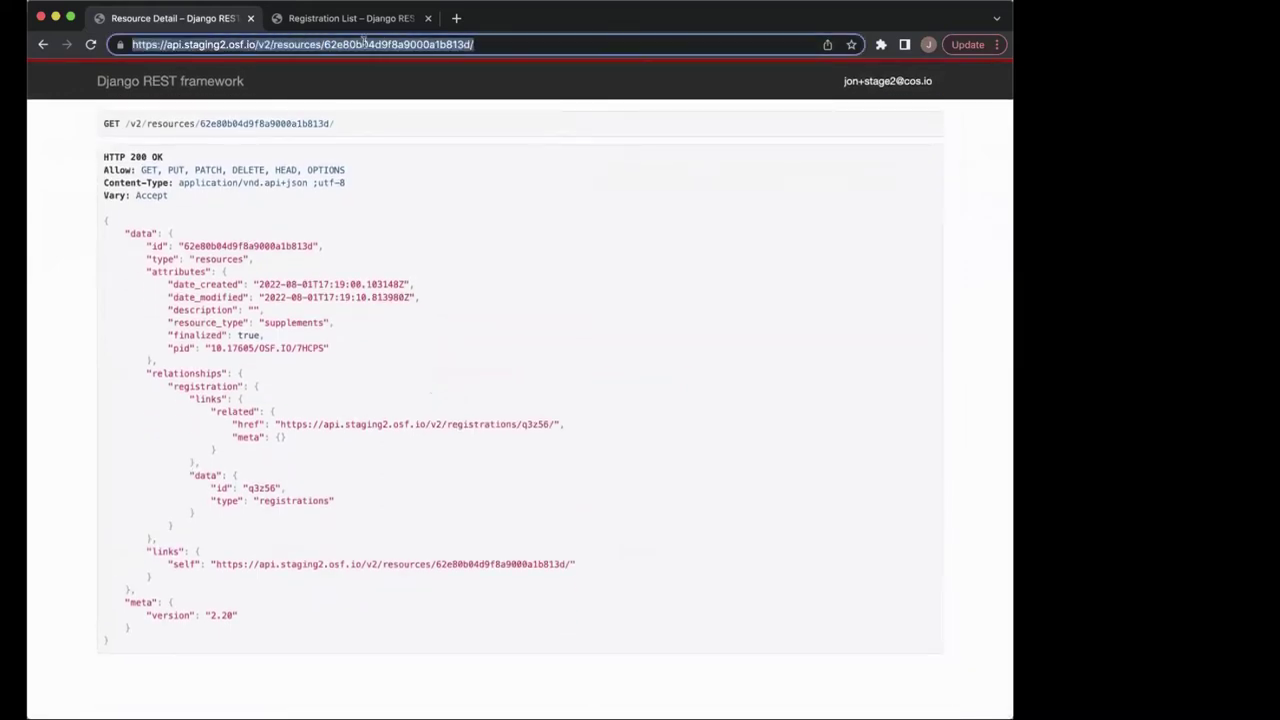
left_click(434, 334)
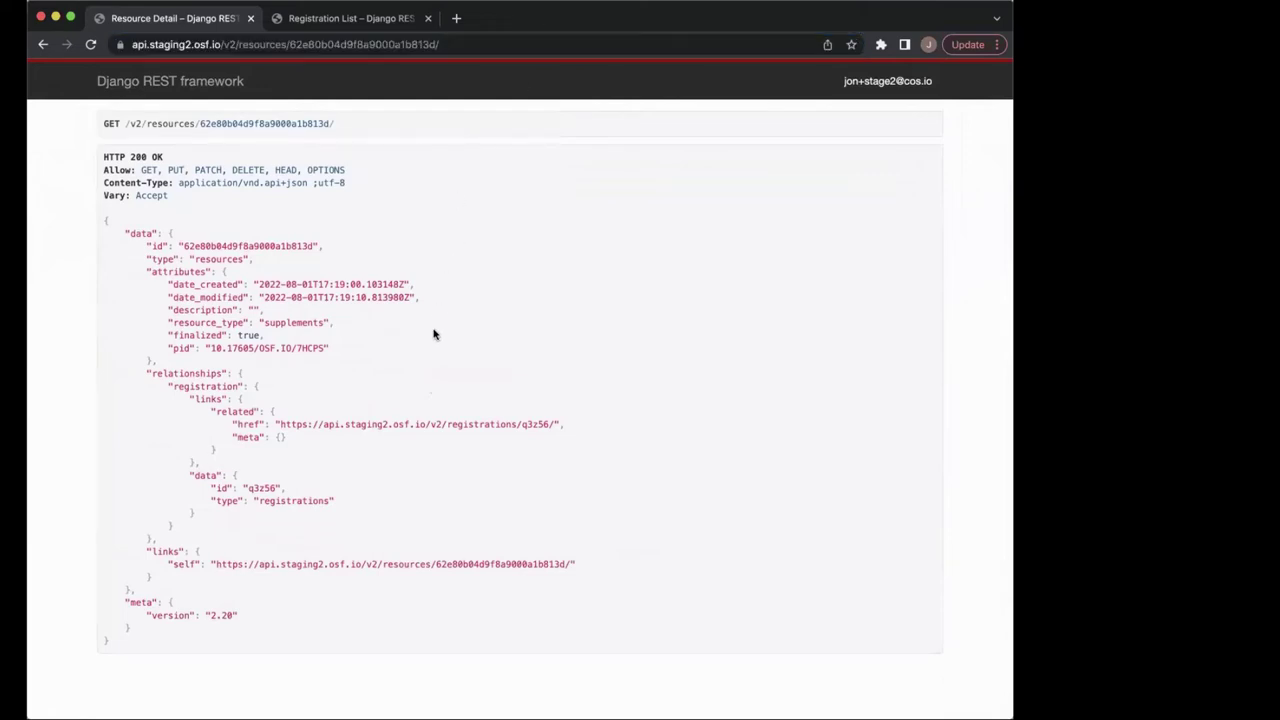
scroll(434, 334, "up", 2)
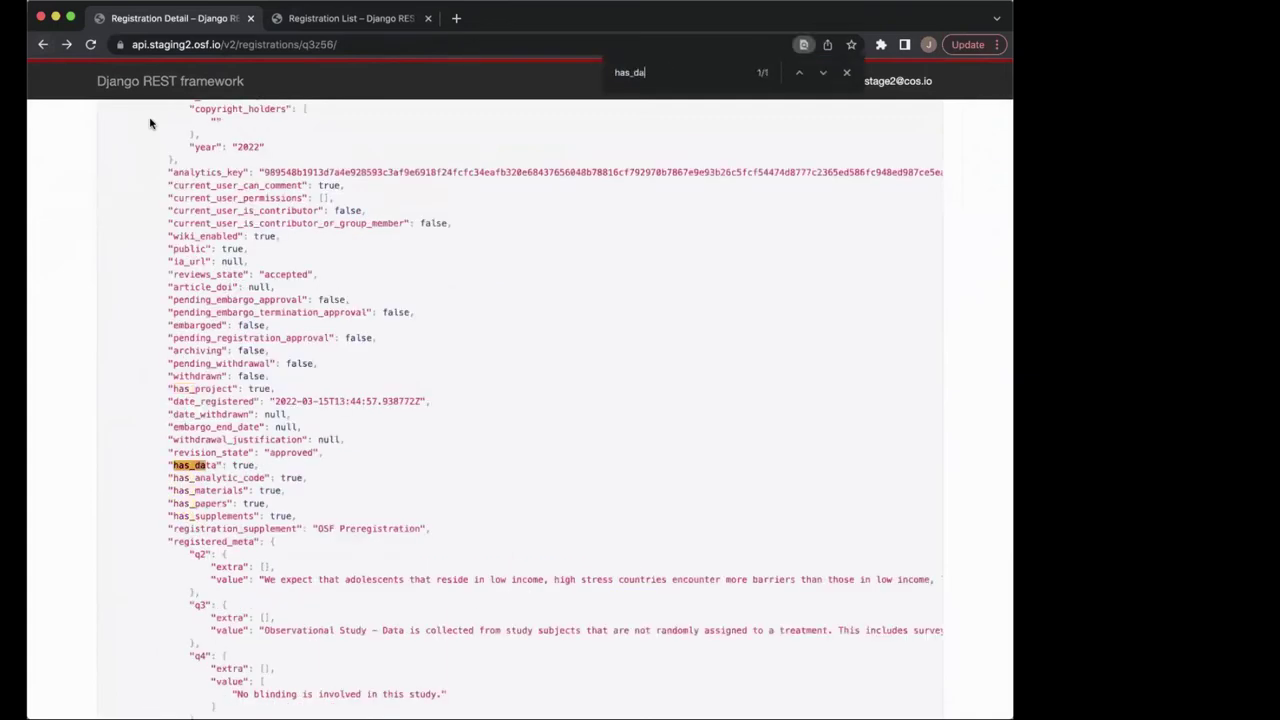
- Switch to the registration list and change its has_data filter to filter[has_analytic_code]=True
left_click(362, 20)
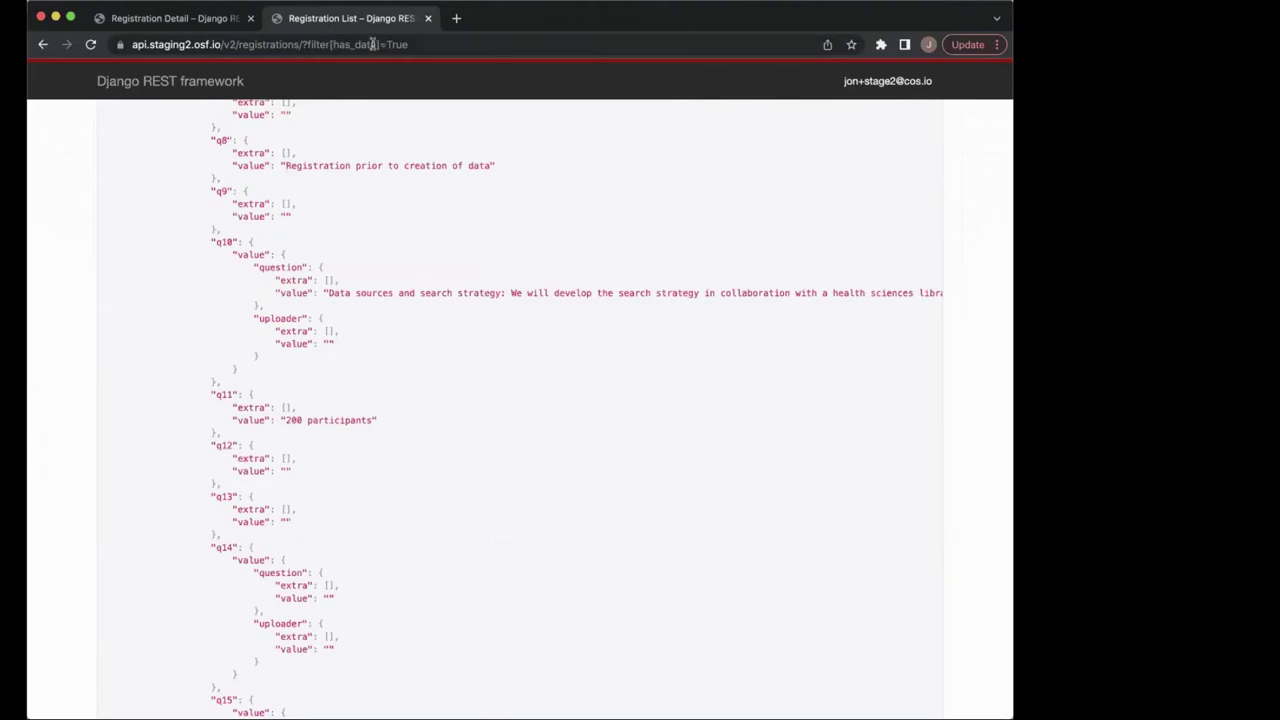
left_click(373, 44)
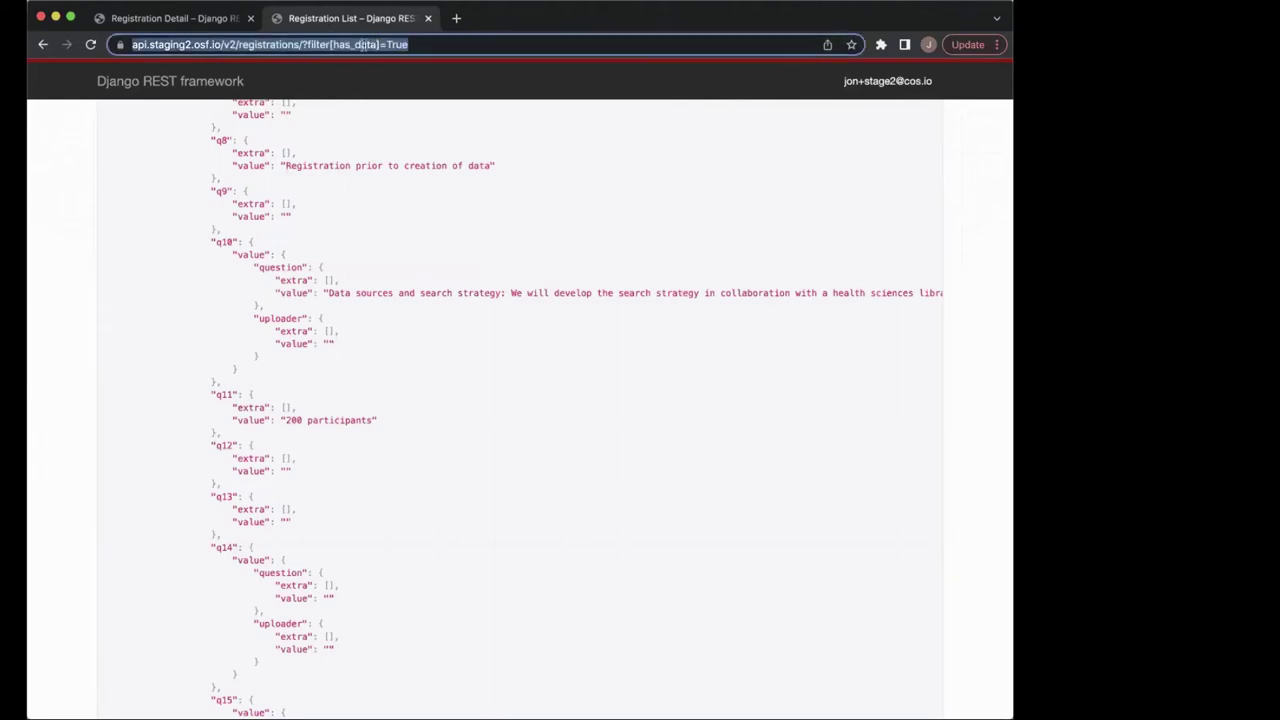
double_click(366, 44)
key("Right")
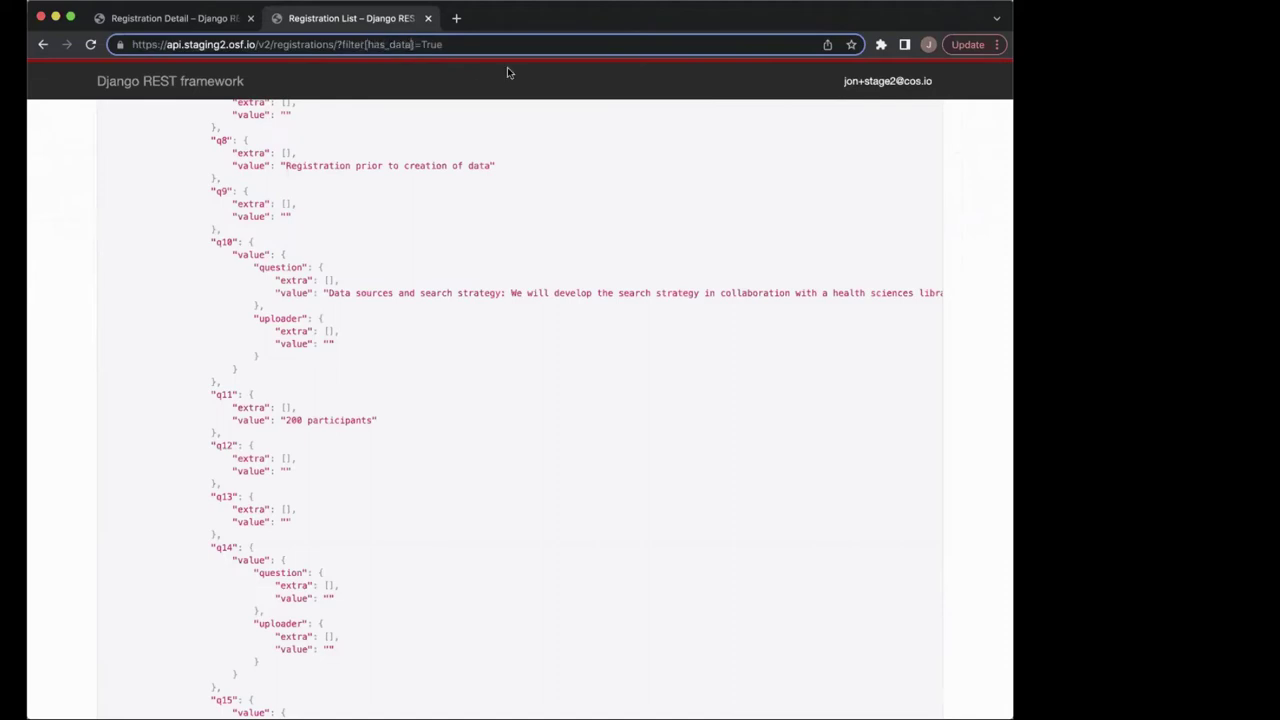
key("BackSpace")
key("BackSpace")
key("BackSpace")
key("BackSpace")
type("analyt")
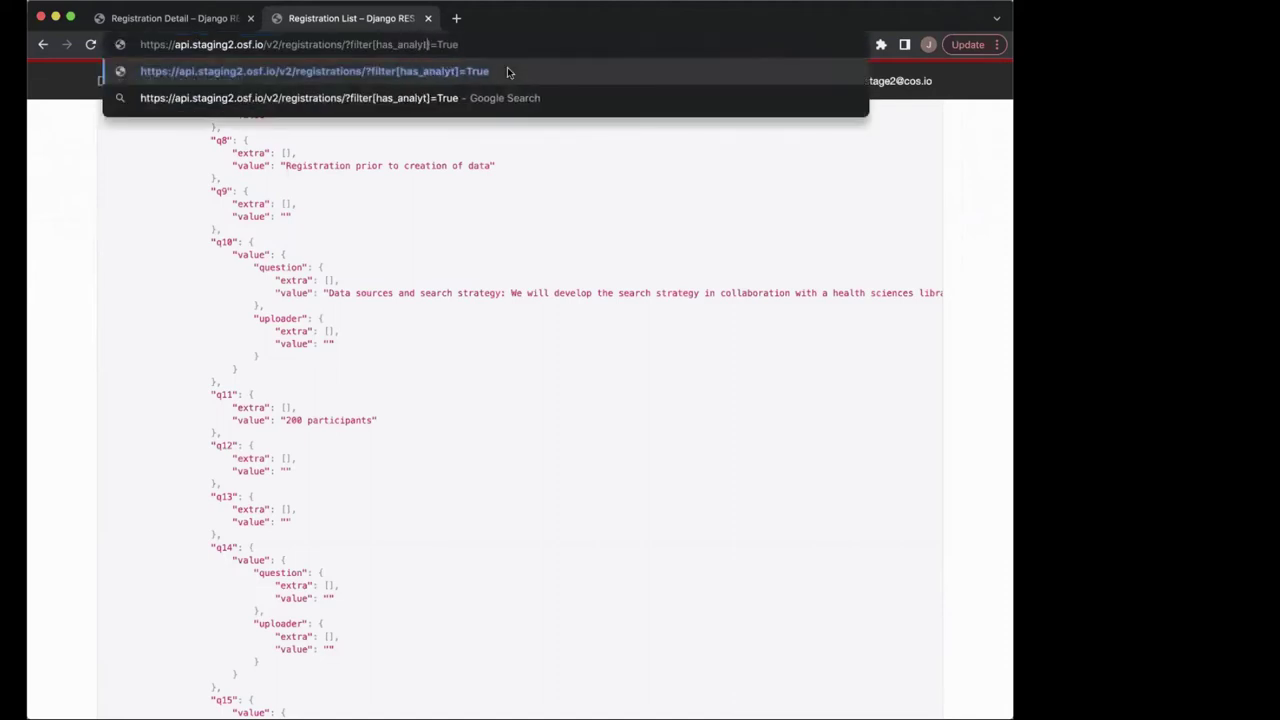
type("ic_code")
key("Return")
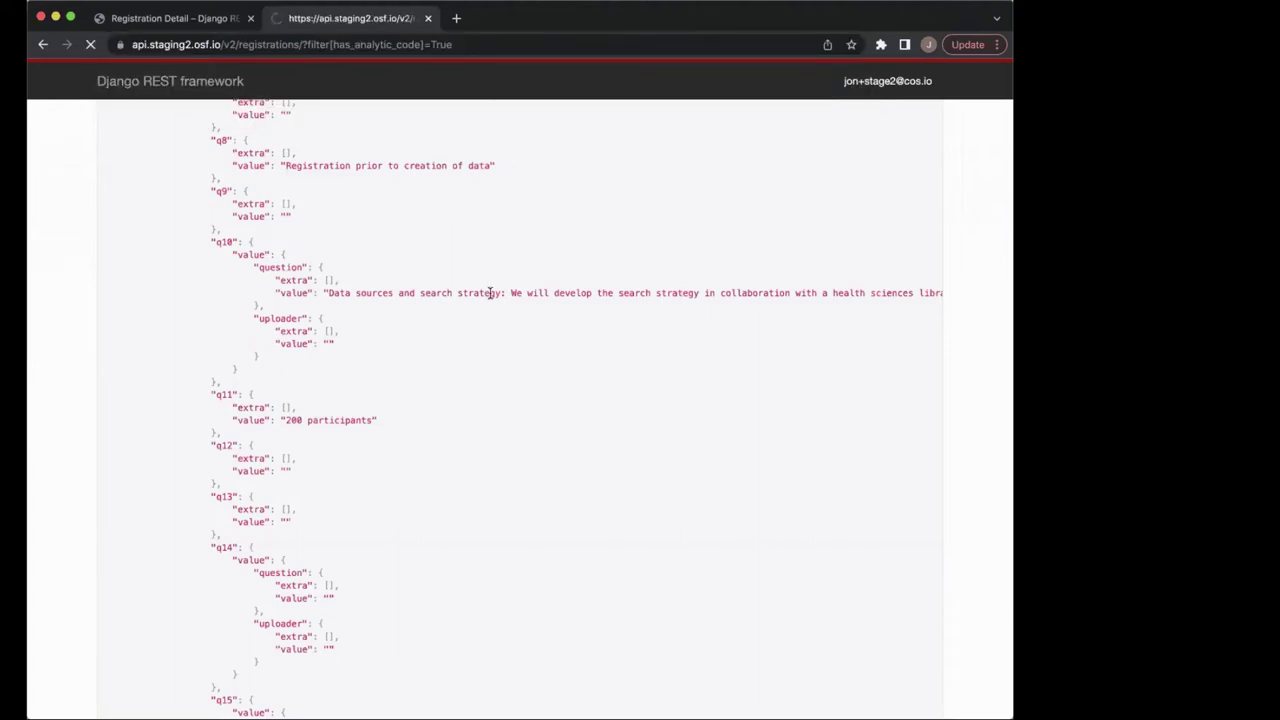
- Review the filtered registration list, including the has_data through has_supplements attributes of its first registration
scroll(490, 293, "down", 3)
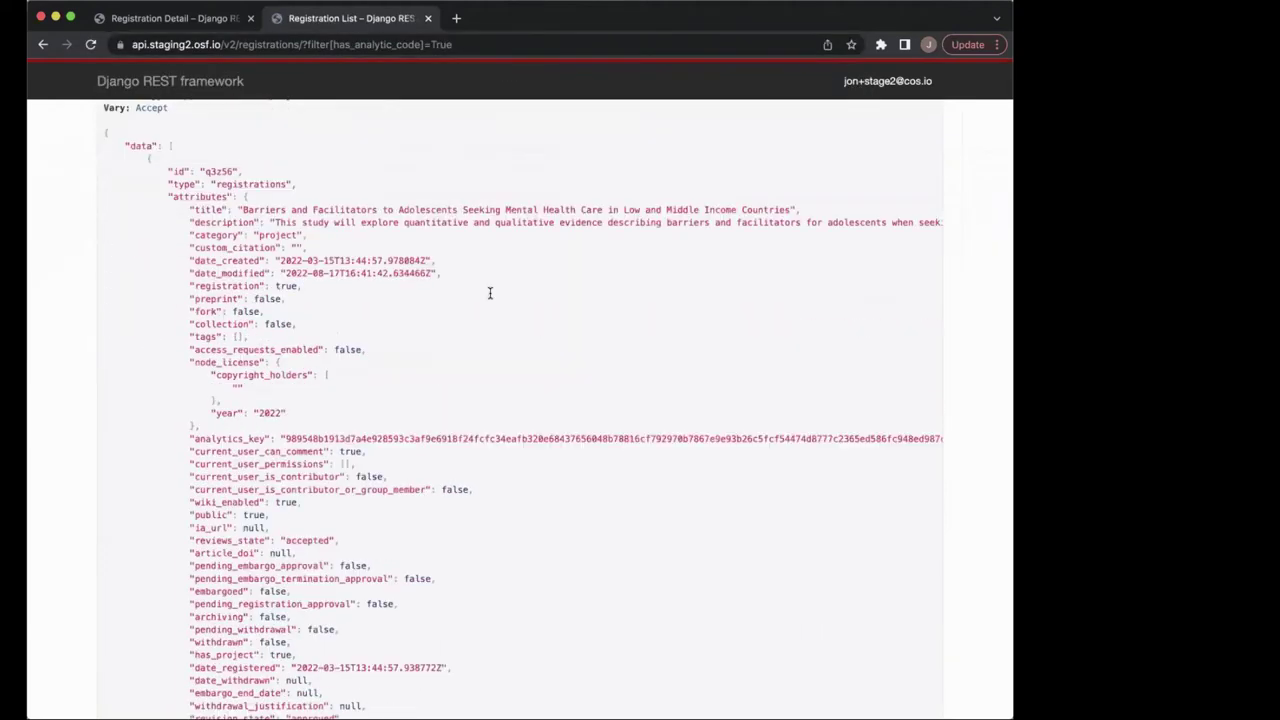
scroll(490, 293, "down", 15)
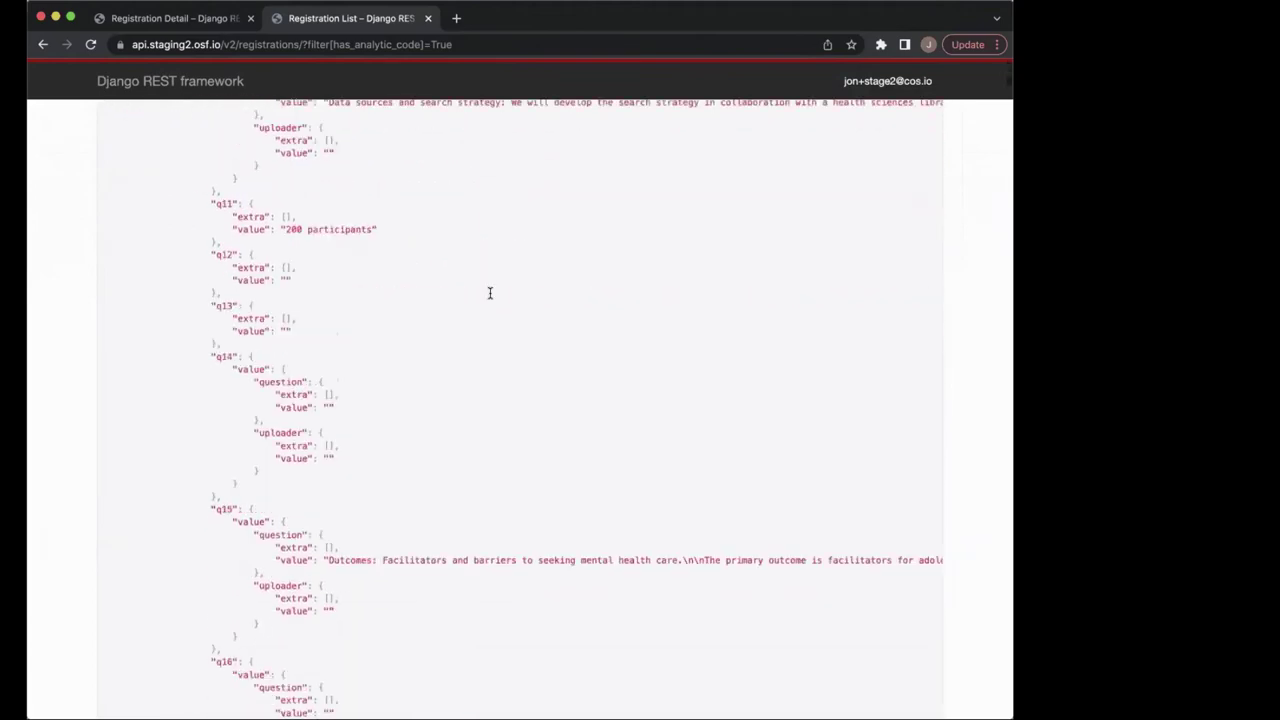
scroll(490, 293, "down", 10)
scroll(490, 293, "up", 20)
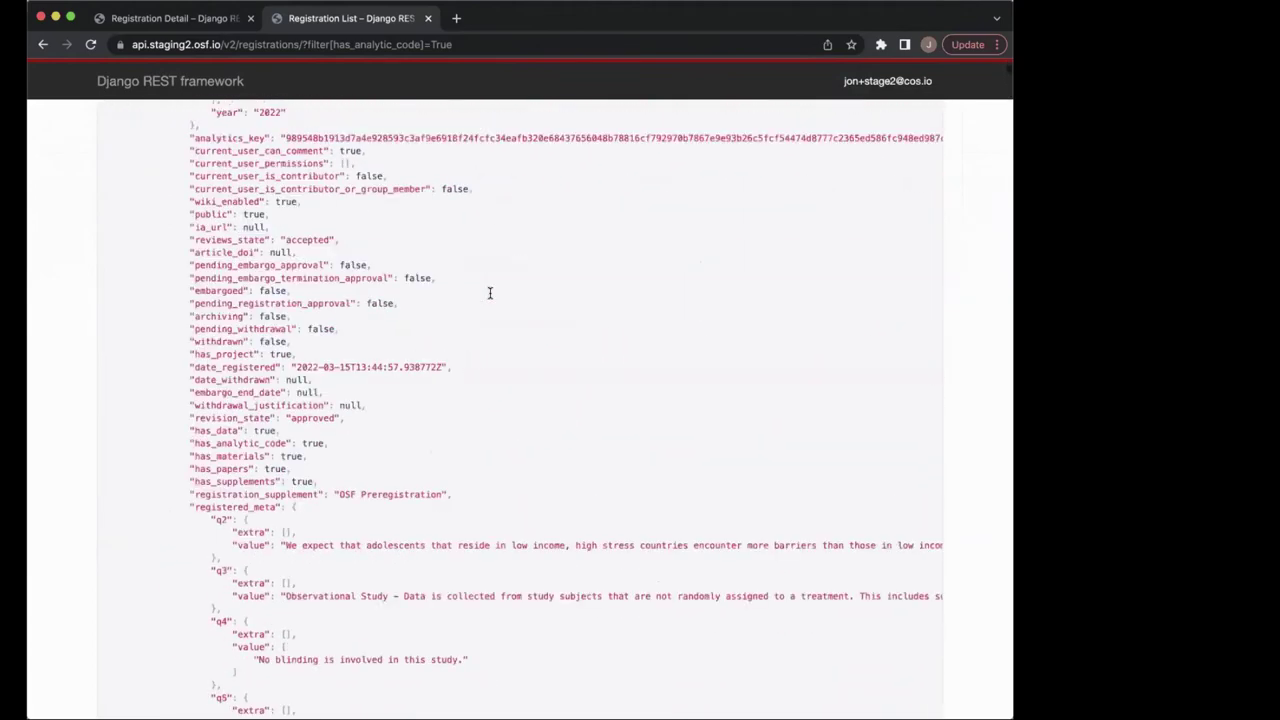
scroll(490, 293, "up", 6)
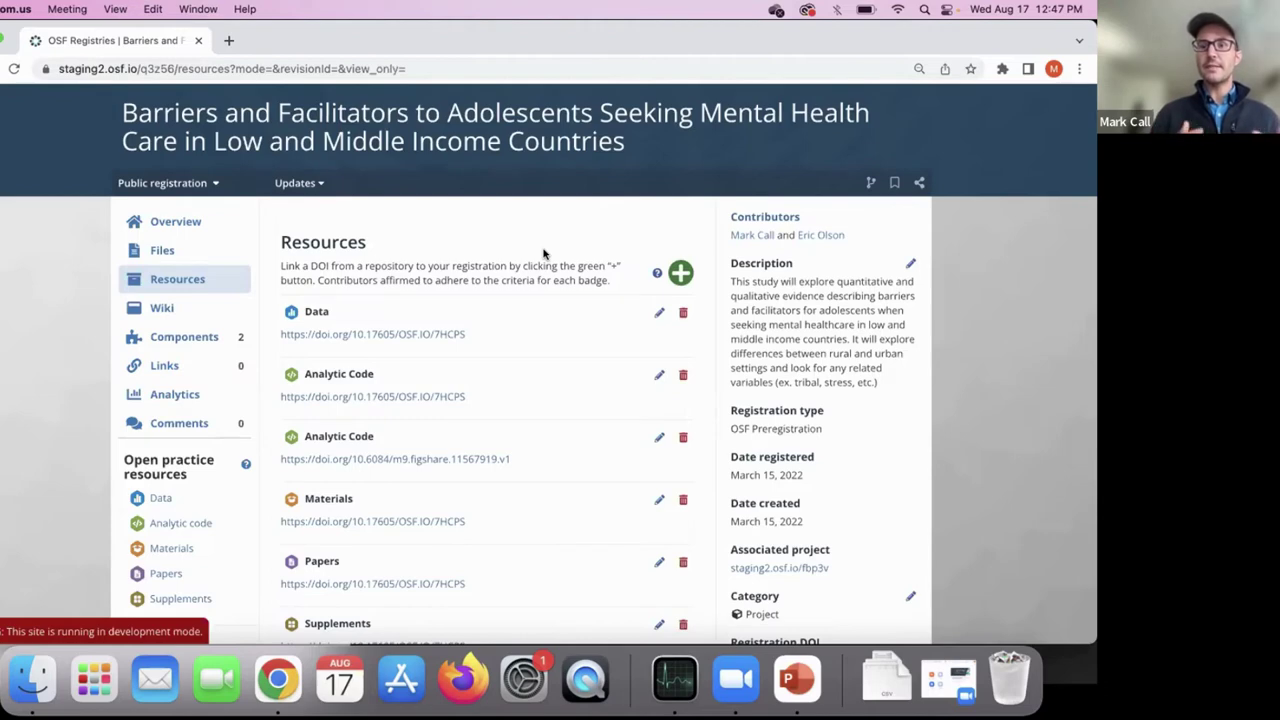
- Open the registration's Overview page and view the Open practice resources badges from Data to Supplements
scroll(421, 349, "down", 2)
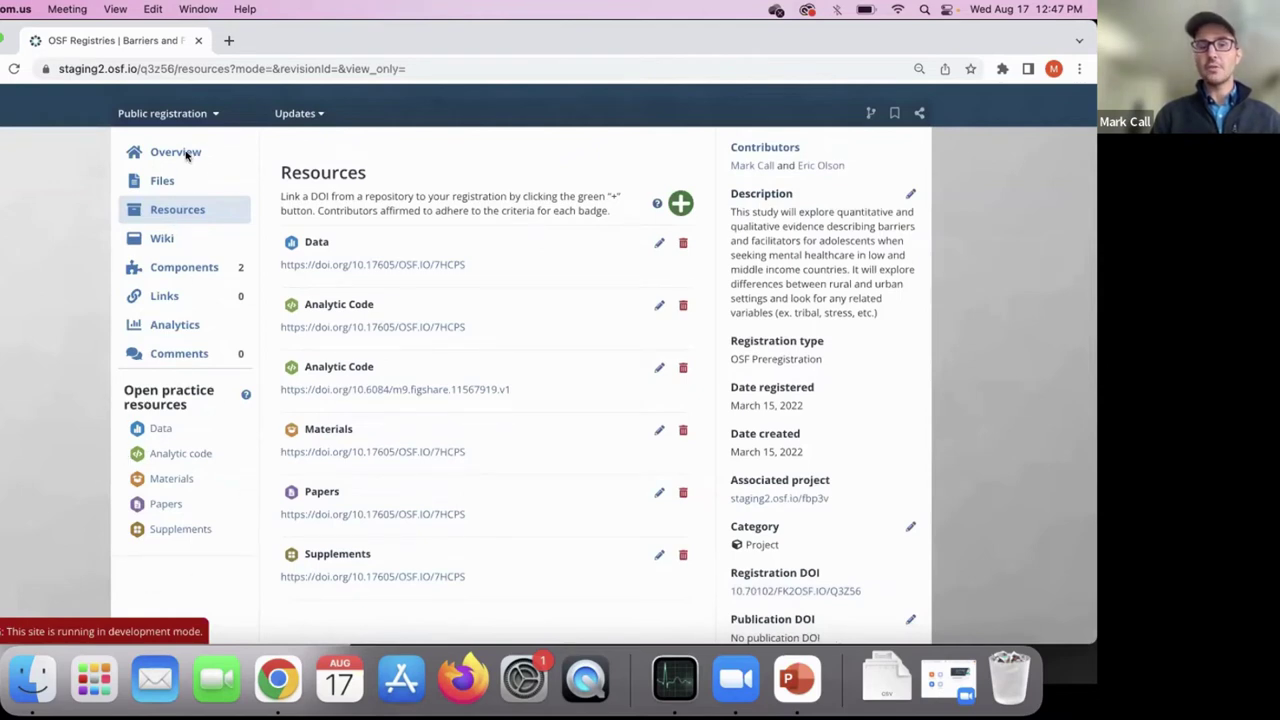
scroll(186, 157, "up", 1)
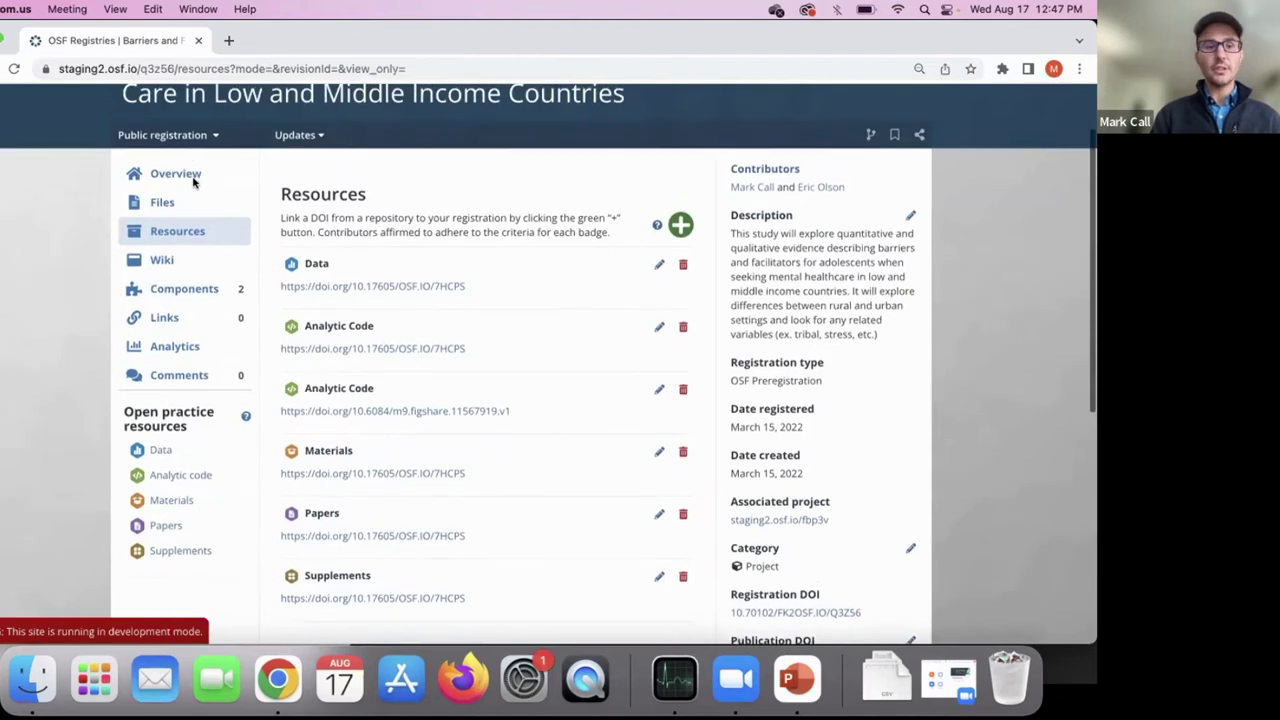
left_click(190, 179)
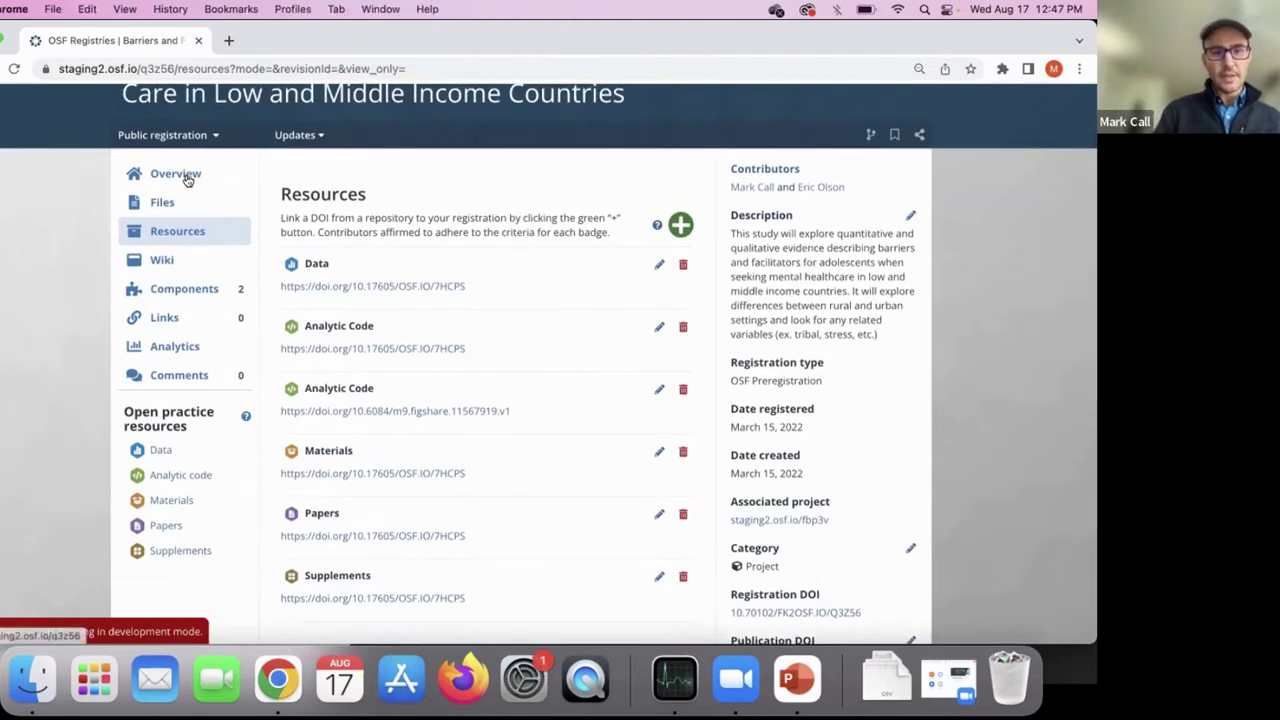
scroll(190, 318, "down", 2)
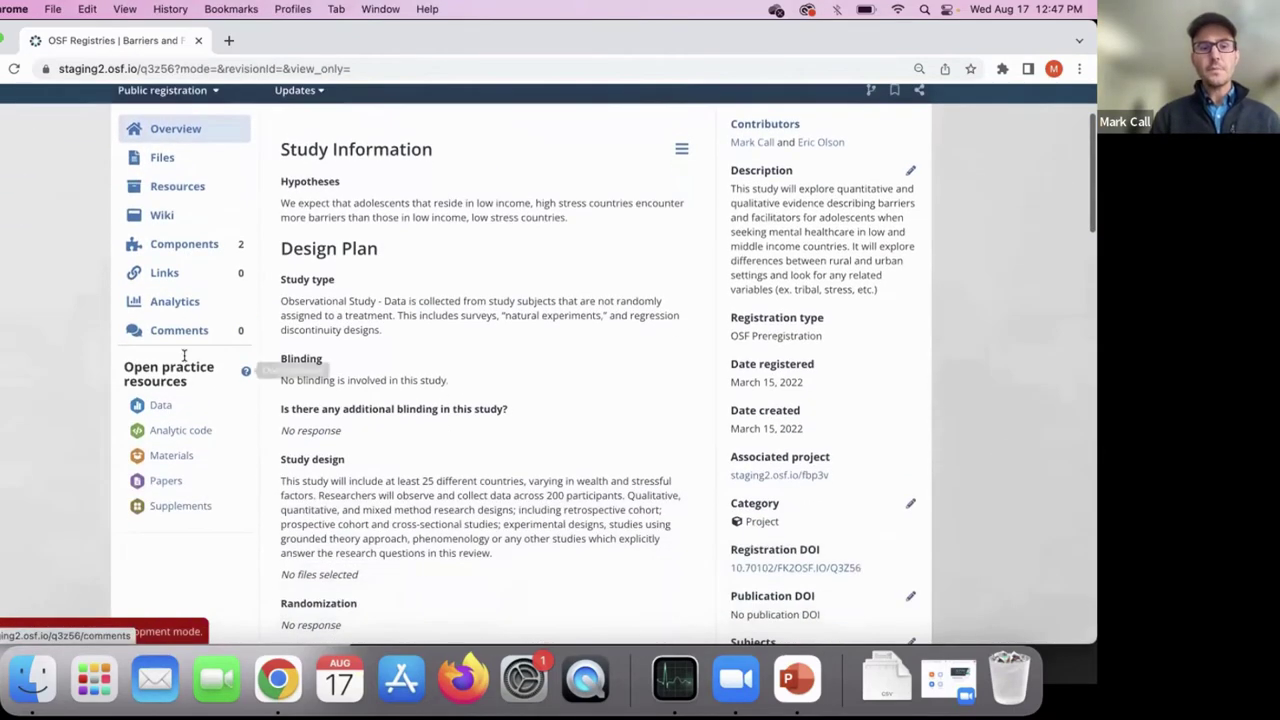
scroll(183, 354, "down", 1)
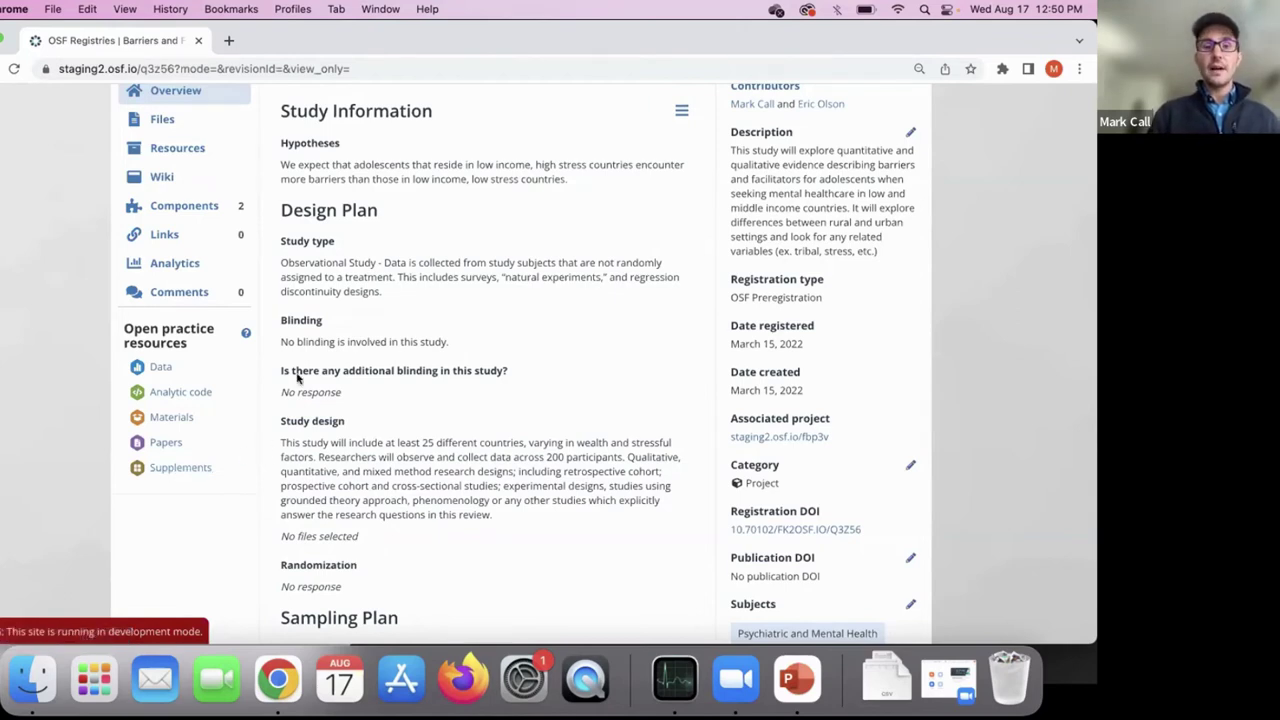
- Open the My Registrations page to view the Open resources badges on the submitted registrations
scroll(297, 378, "up", 1)
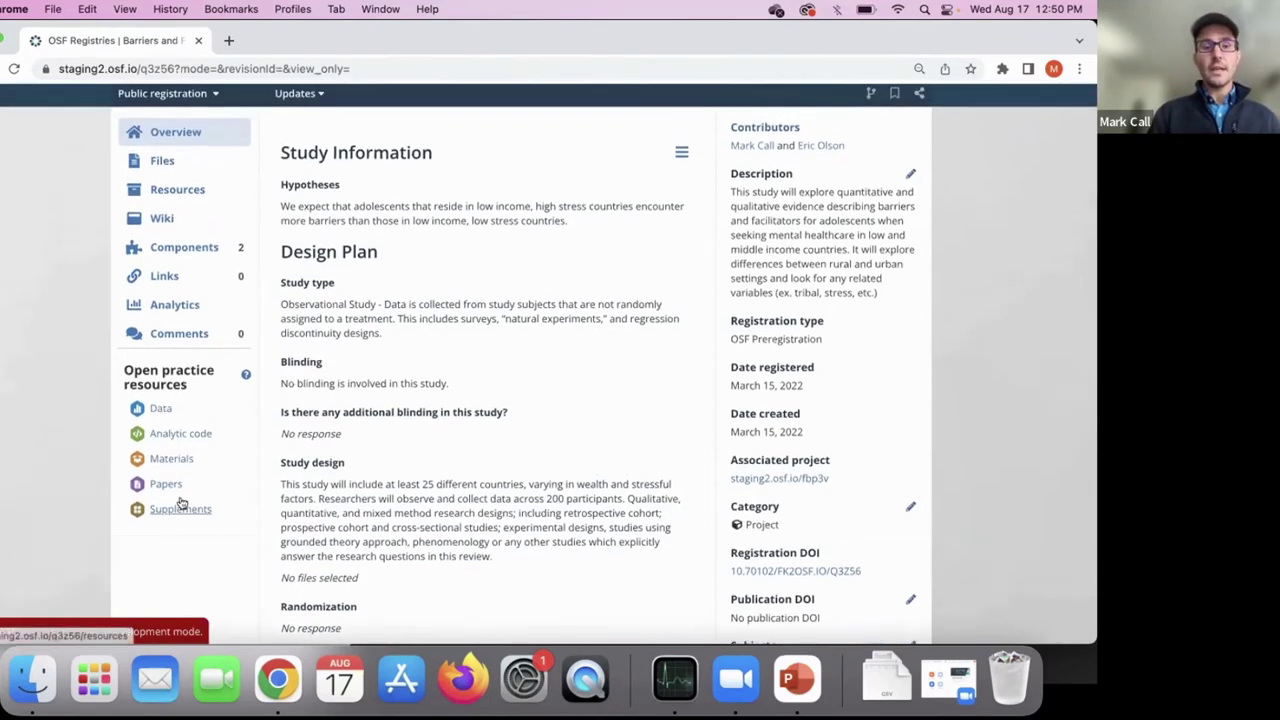
scroll(542, 295, "up", 3)
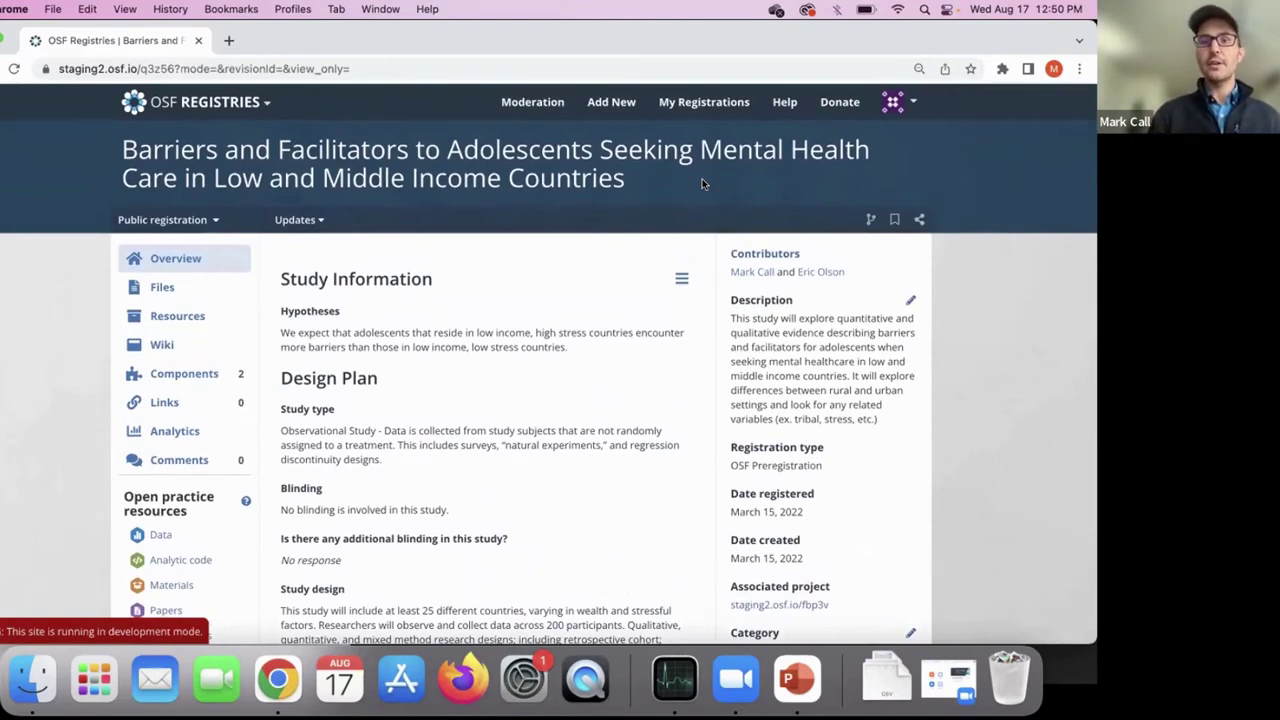
left_click(705, 104)
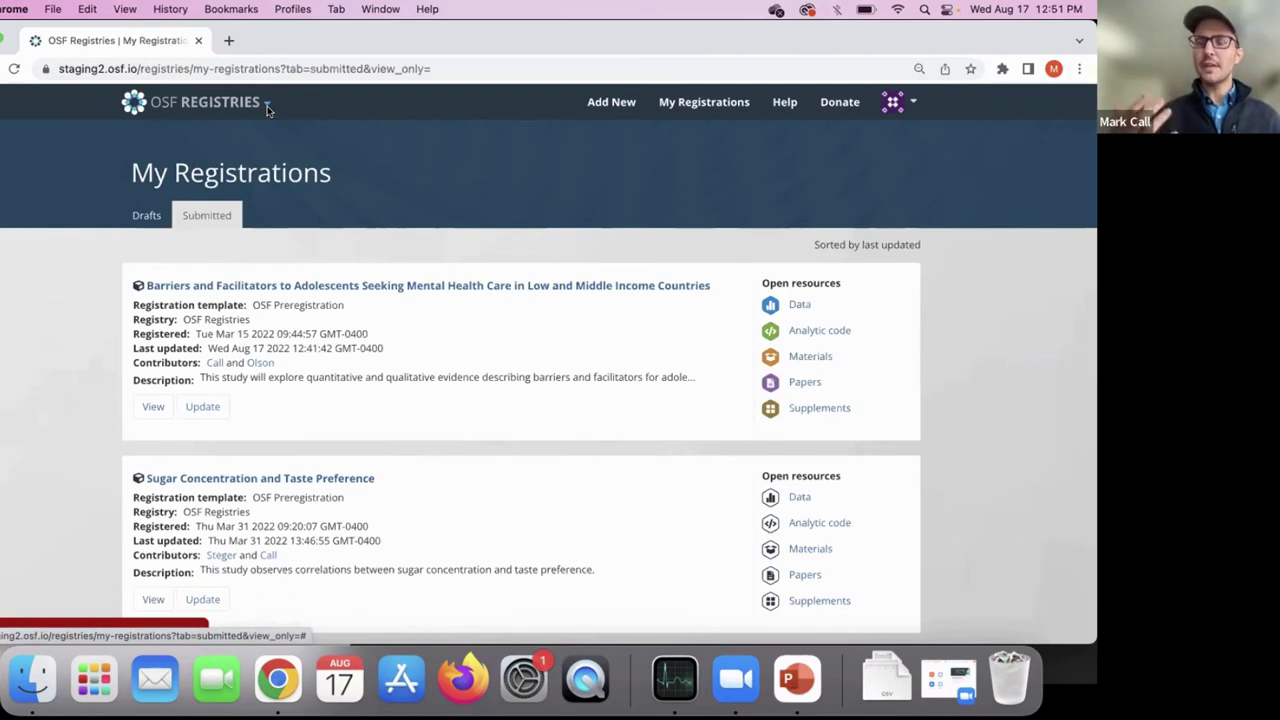
- Go to the OSF Registries home page and run a registration search without any search term
left_click(267, 108)
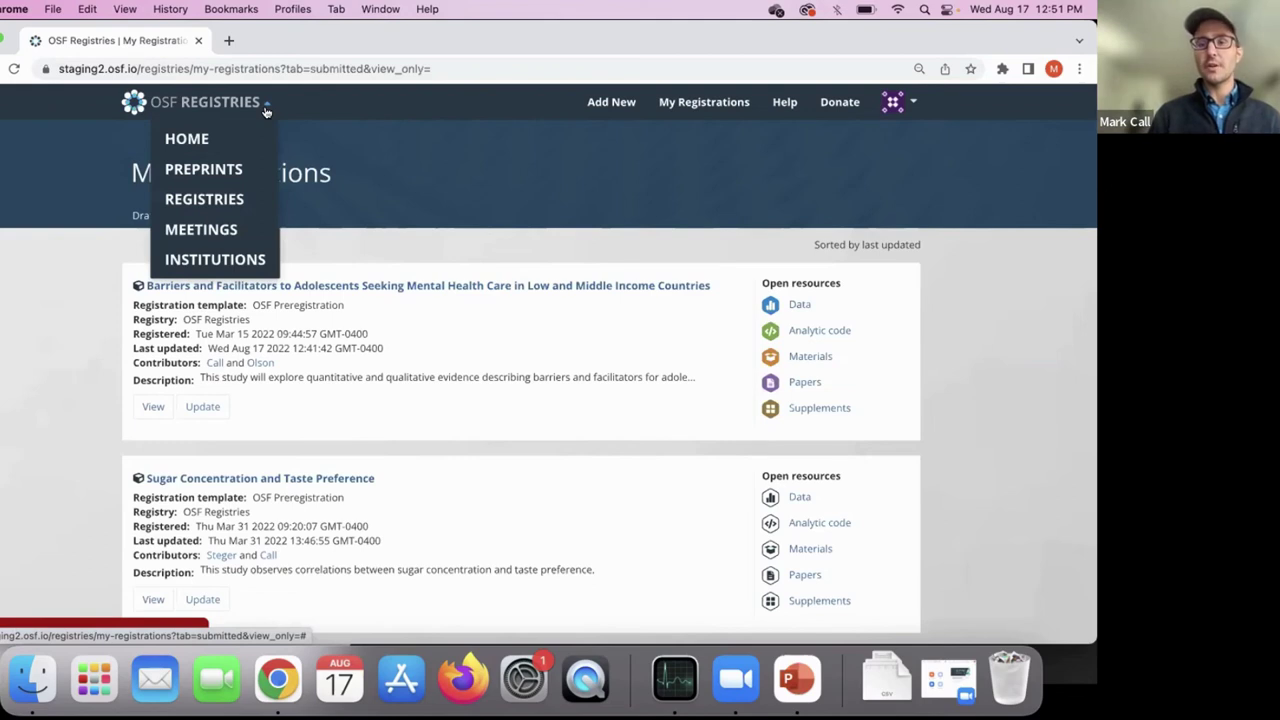
left_click(222, 197)
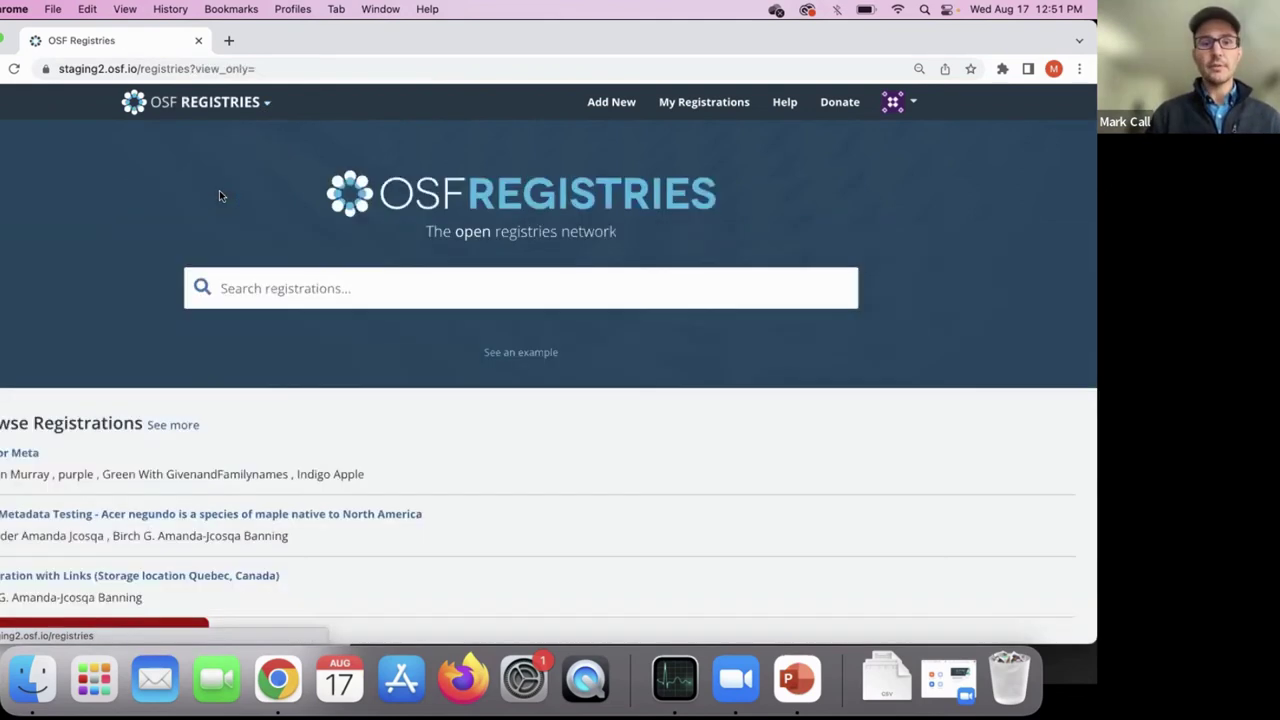
left_click(414, 291)
key("Return")
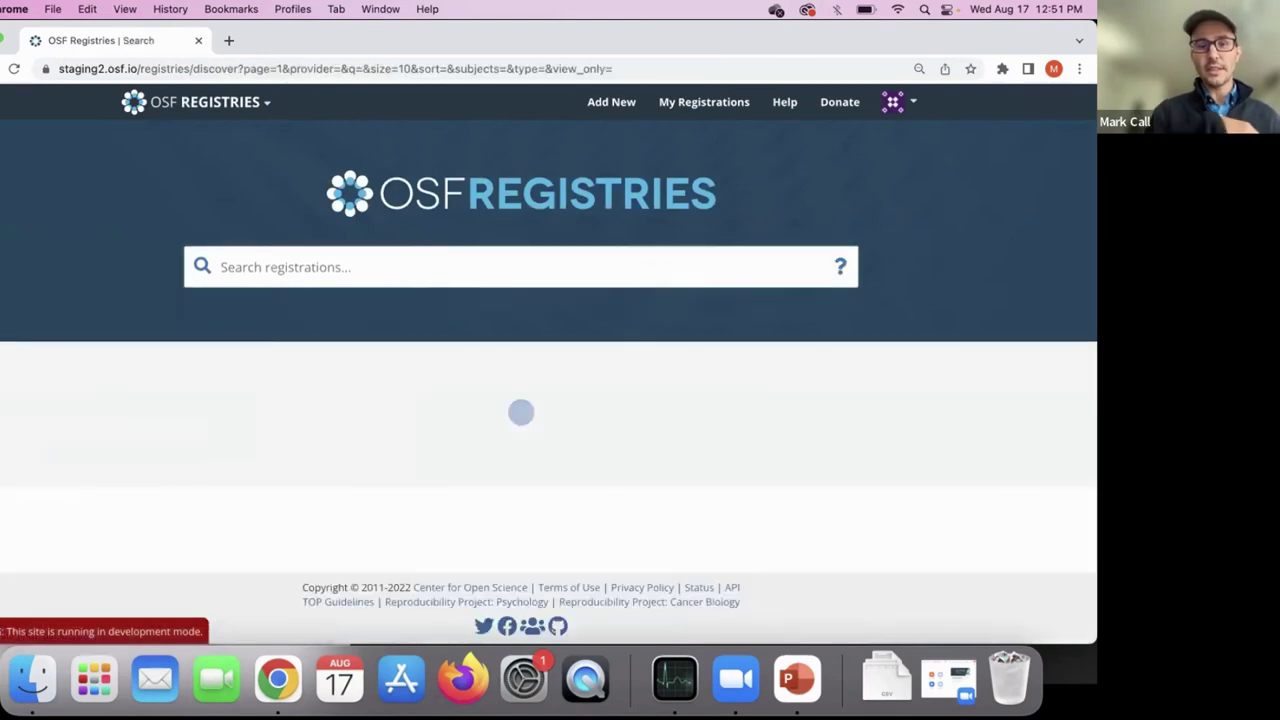
- Compare the Open resources badges of the first two registrations in the search results, including "Lotta files"
scroll(449, 407, "down", 3)
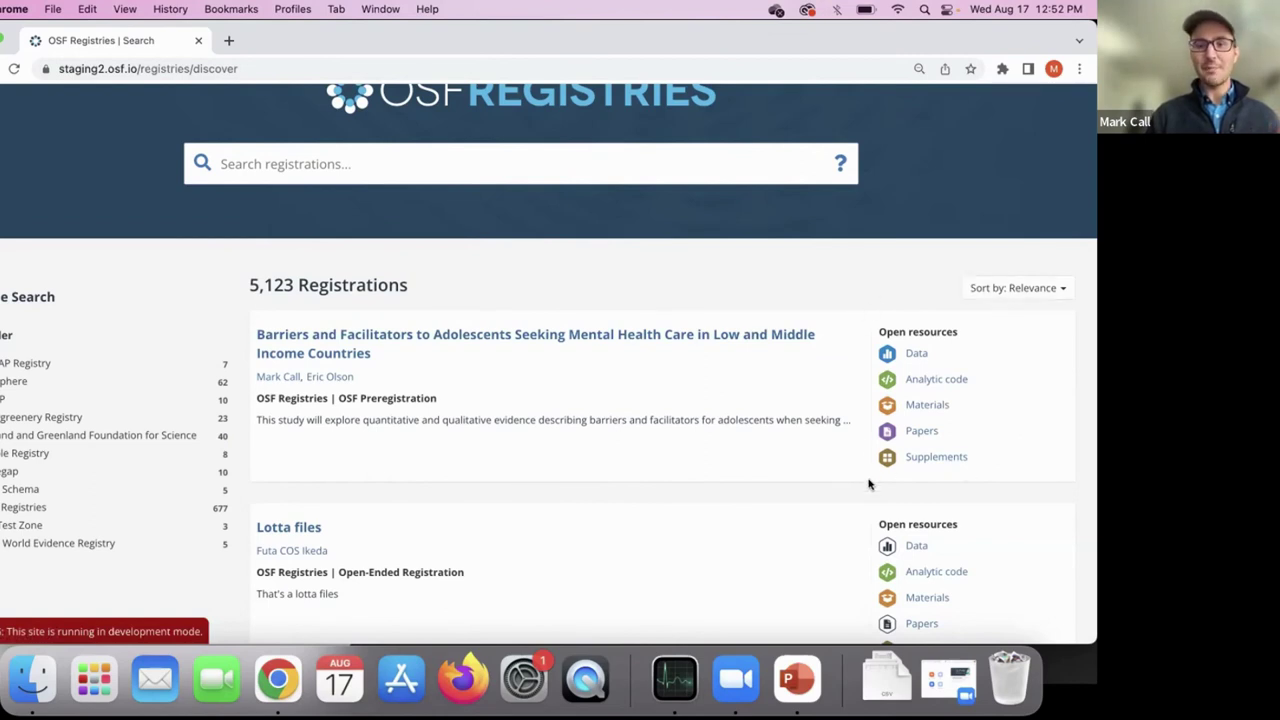
scroll(868, 484, "down", 1)
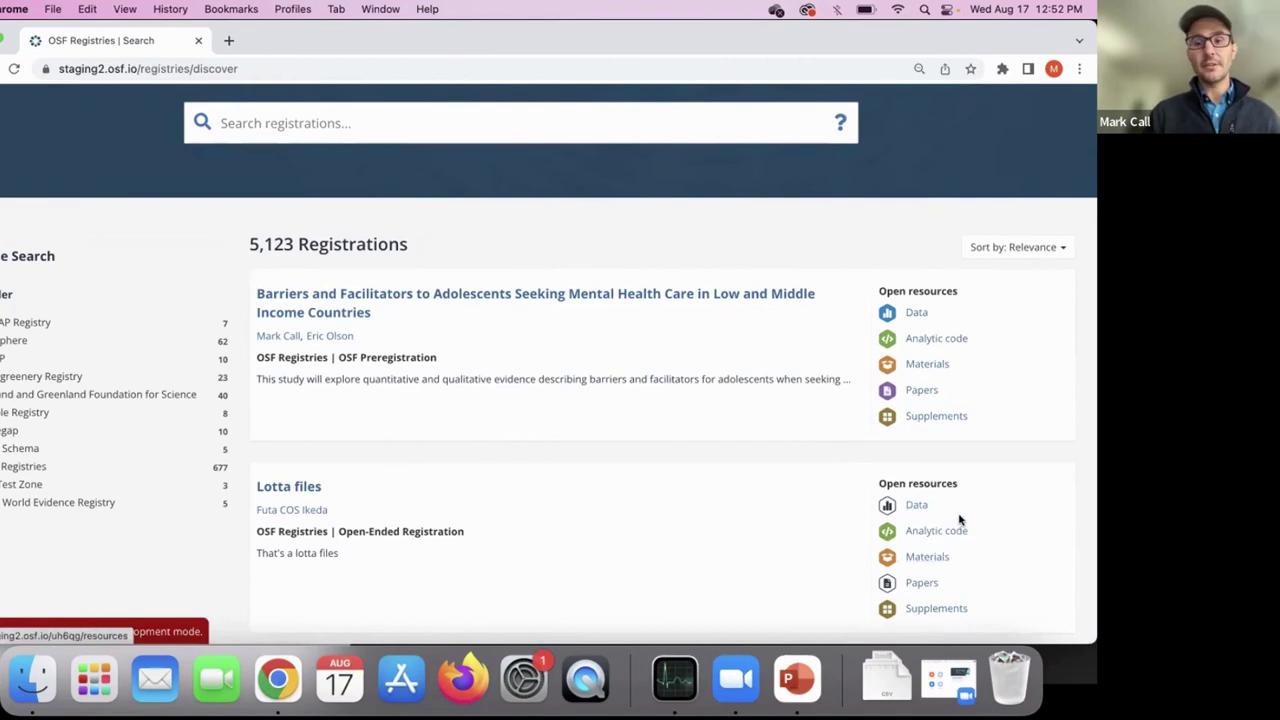
scroll(985, 509, "down", 1)
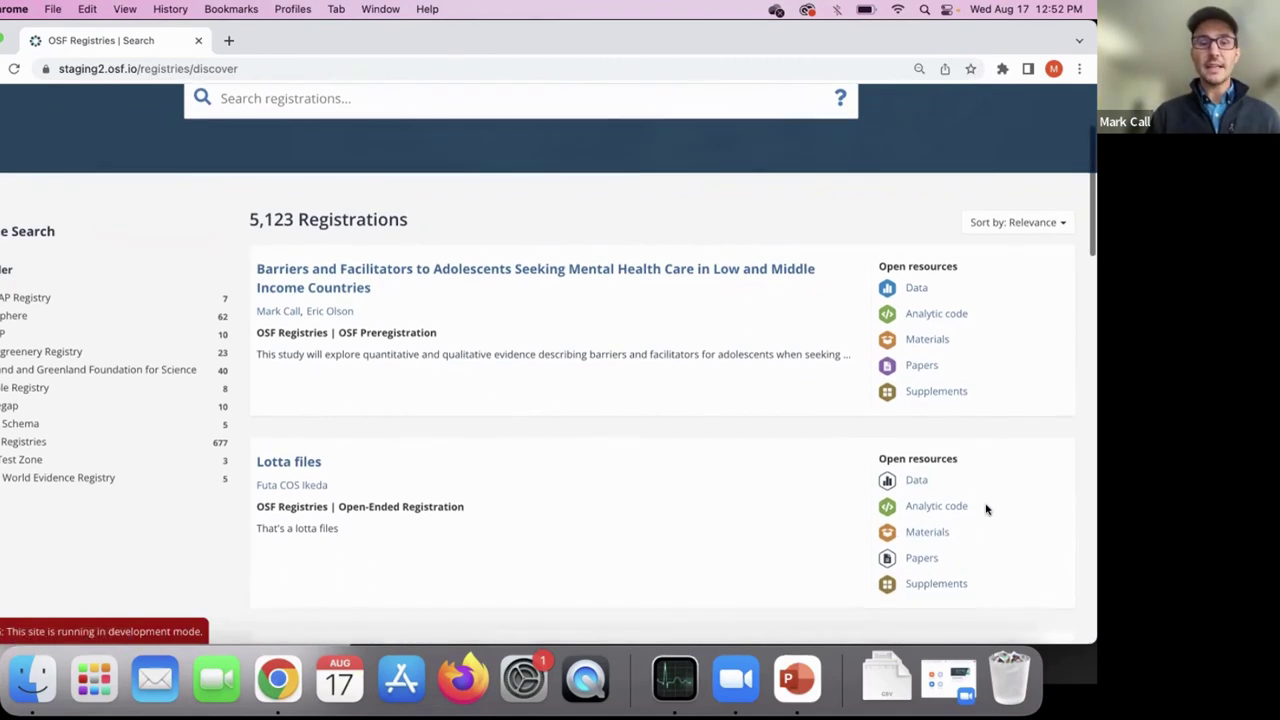